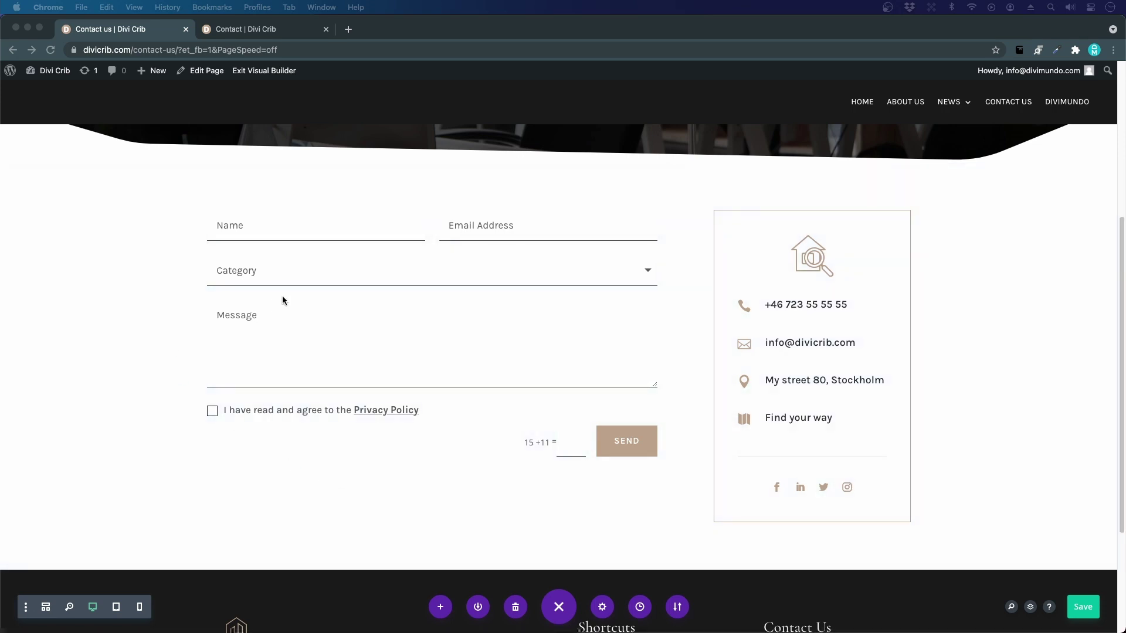
Step: Open the contact form module's settings and expand its Spam Protection section
mouse_move(318, 273)
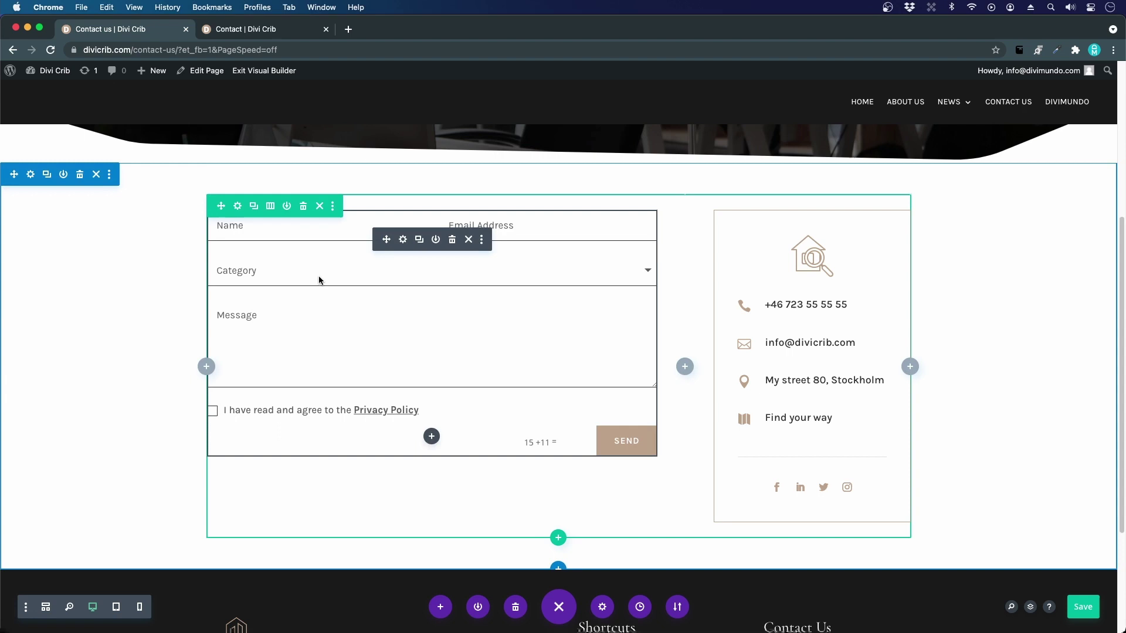
left_click(401, 240)
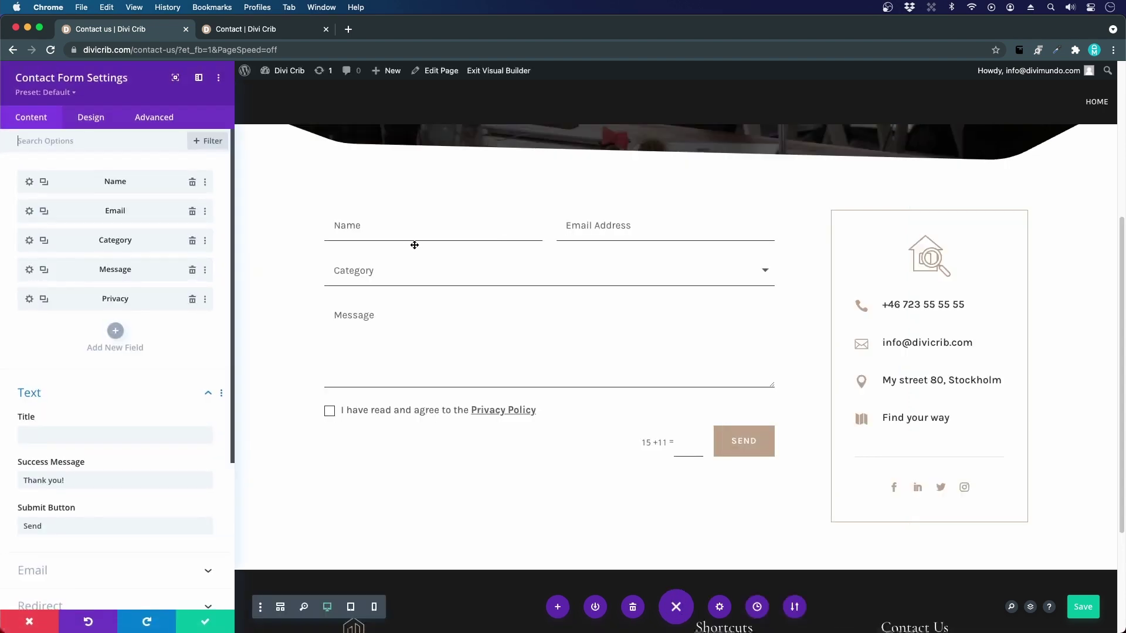
scroll(111, 381, "down", 5)
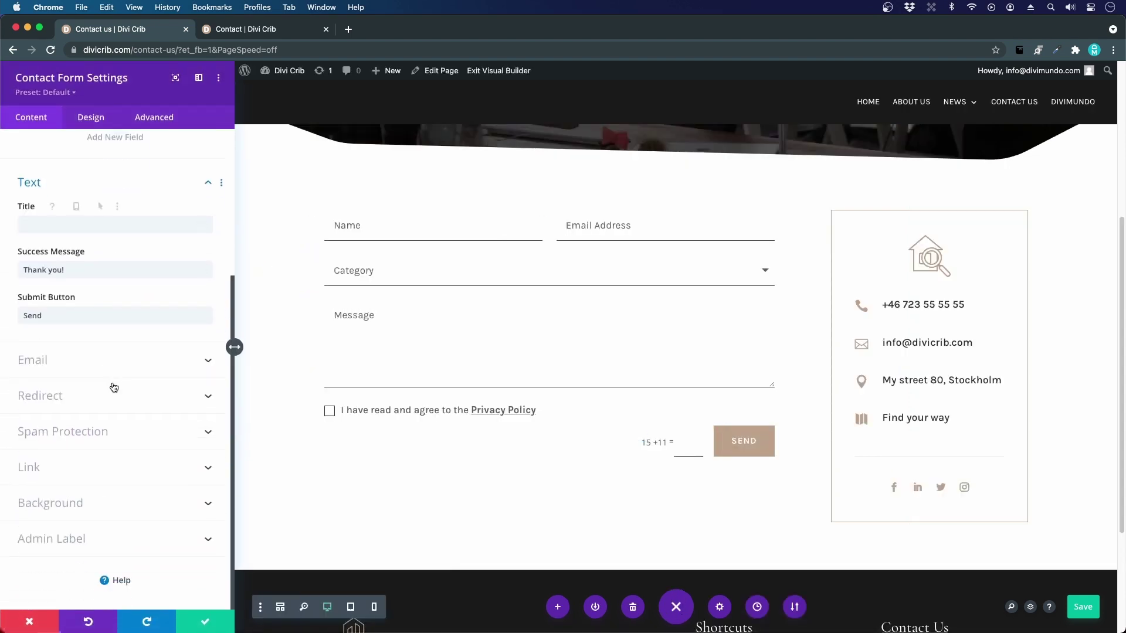
left_click(50, 438)
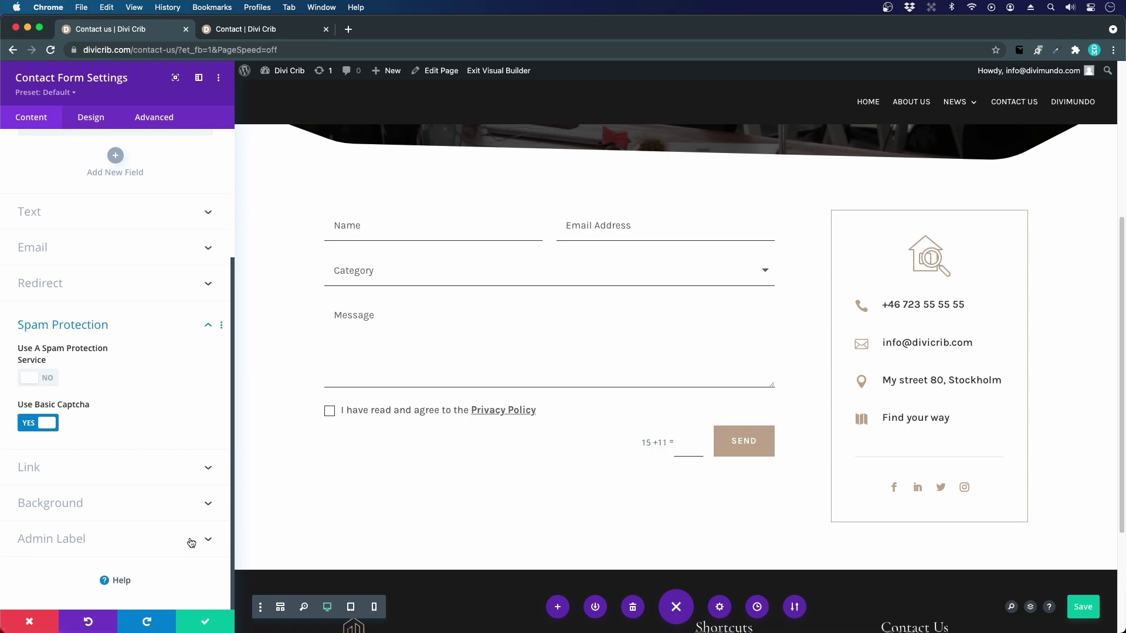
Step: Disable Use Basic Captcha, enable a spam protection service with ReCaptcha, and start adding a v3 account
left_click(23, 428)
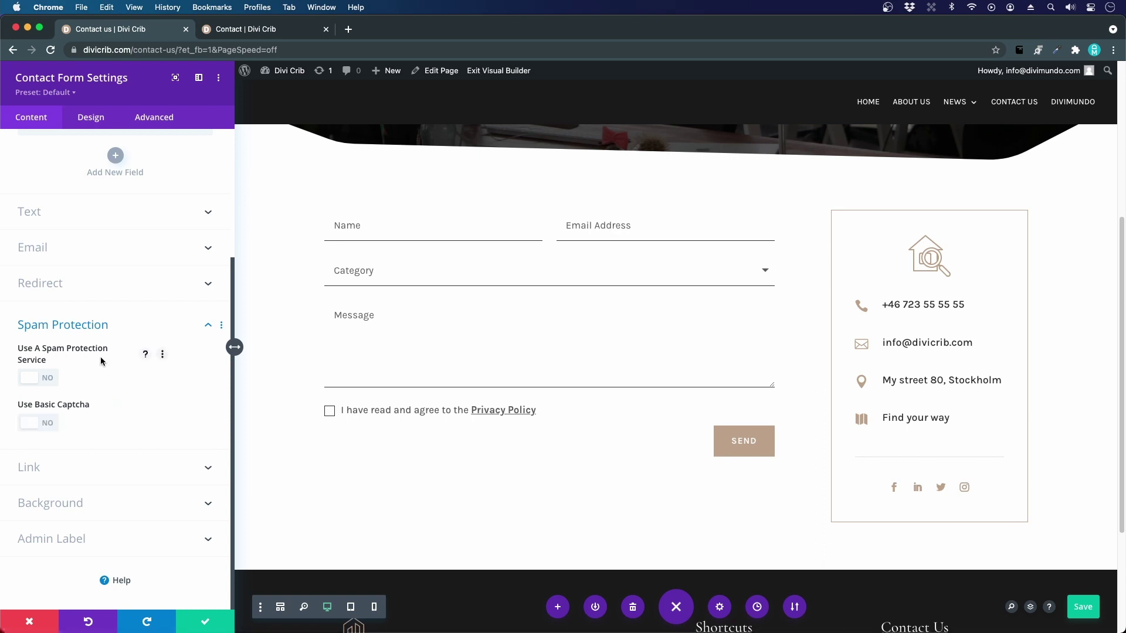
left_click(52, 376)
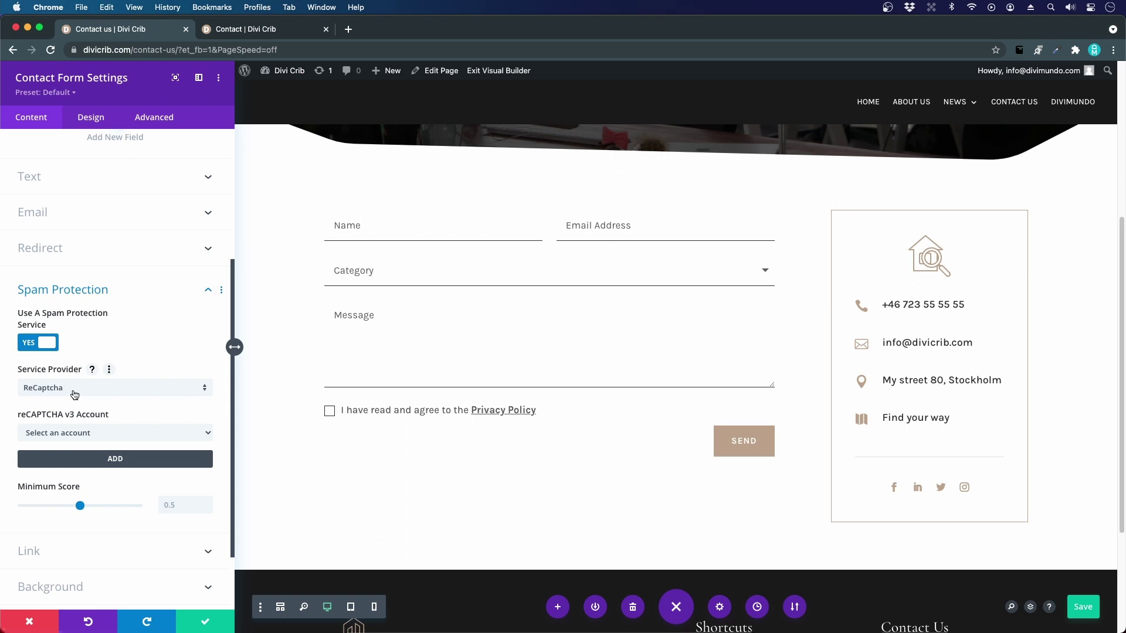
left_click(74, 395)
left_click(74, 395)
scroll(124, 413, "down", 1)
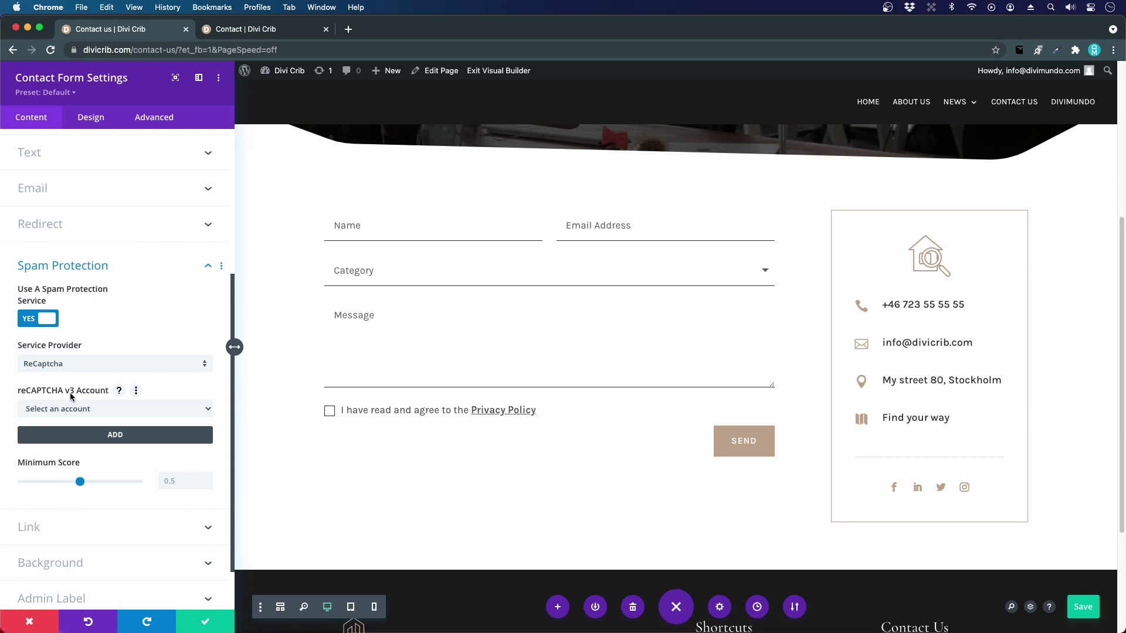
left_click(92, 403)
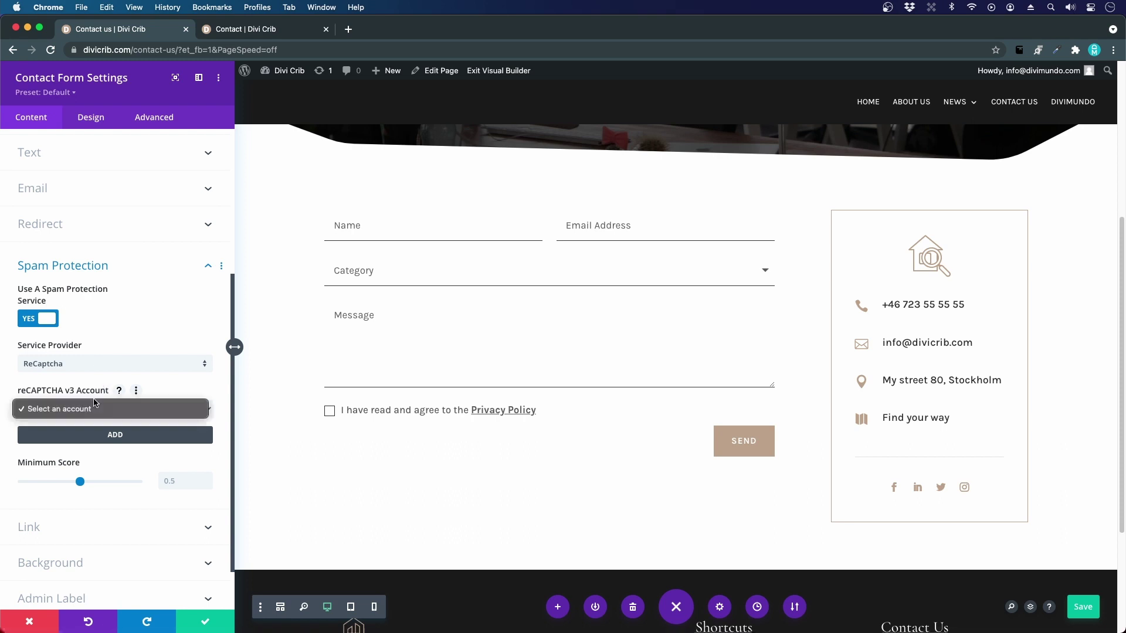
Step: Start a new reCAPTCHA v3 account and enter 'Divicrib' as its Account Name
left_click(85, 435)
left_click(88, 435)
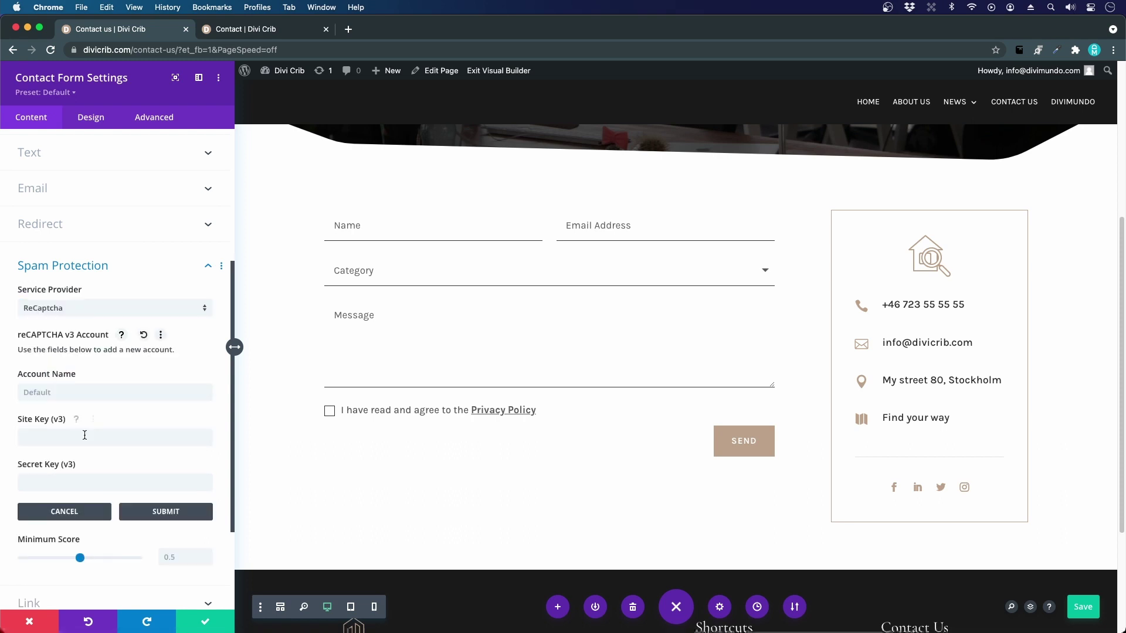
left_click(114, 398)
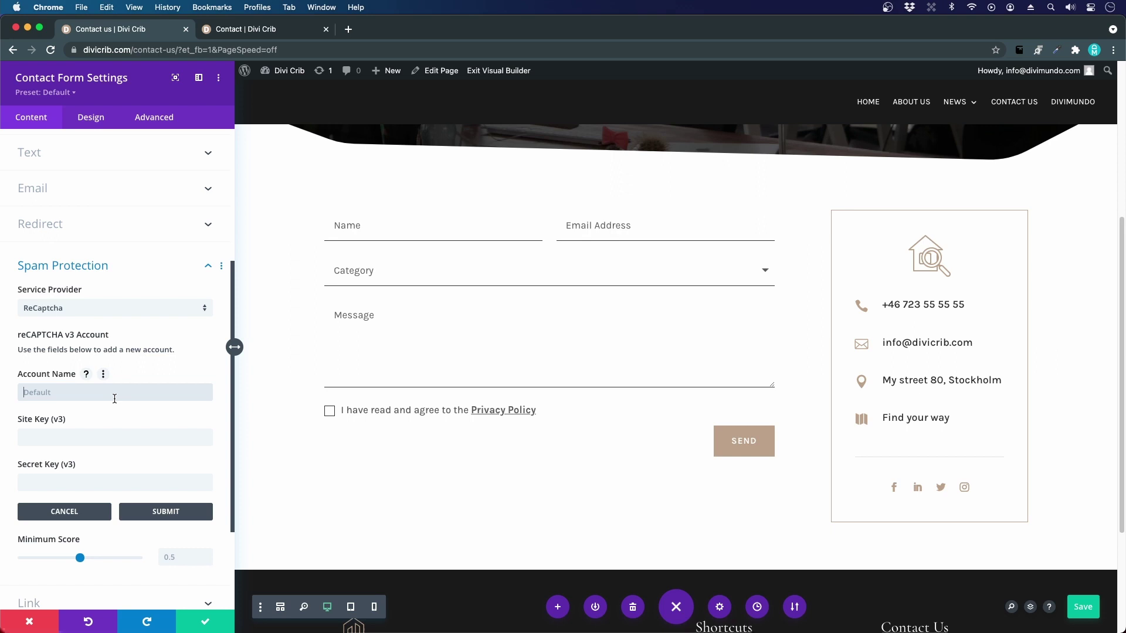
type("Divicrib")
scroll(85, 406, "down", 1)
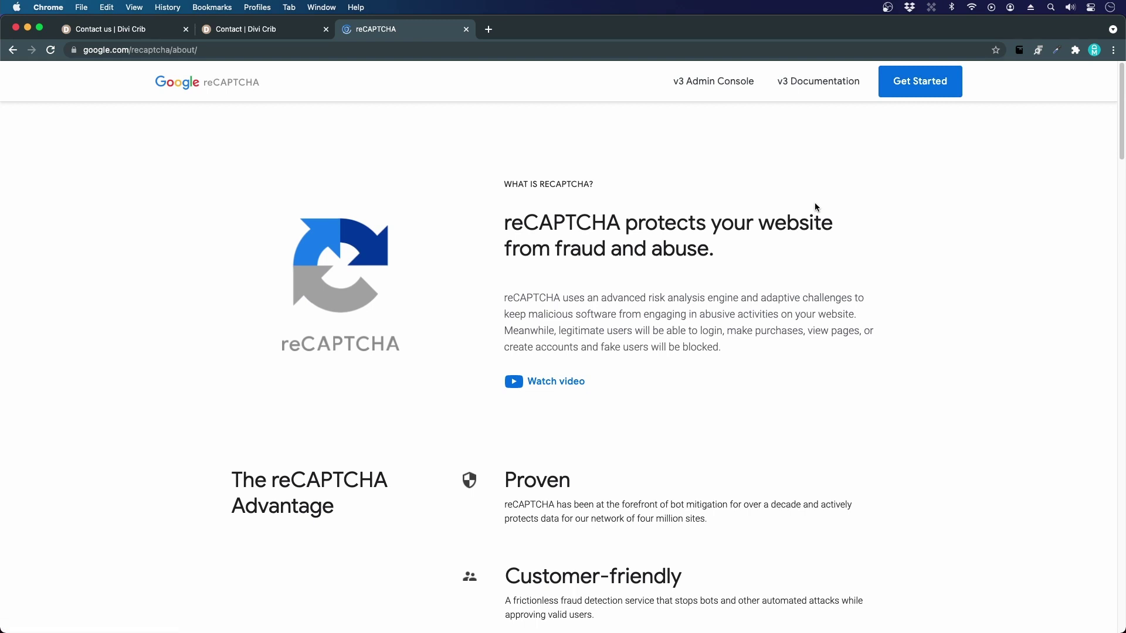
Step: Open the reCAPTCHA site registration form and enter the label 'Divicrib.com'
left_click(721, 83)
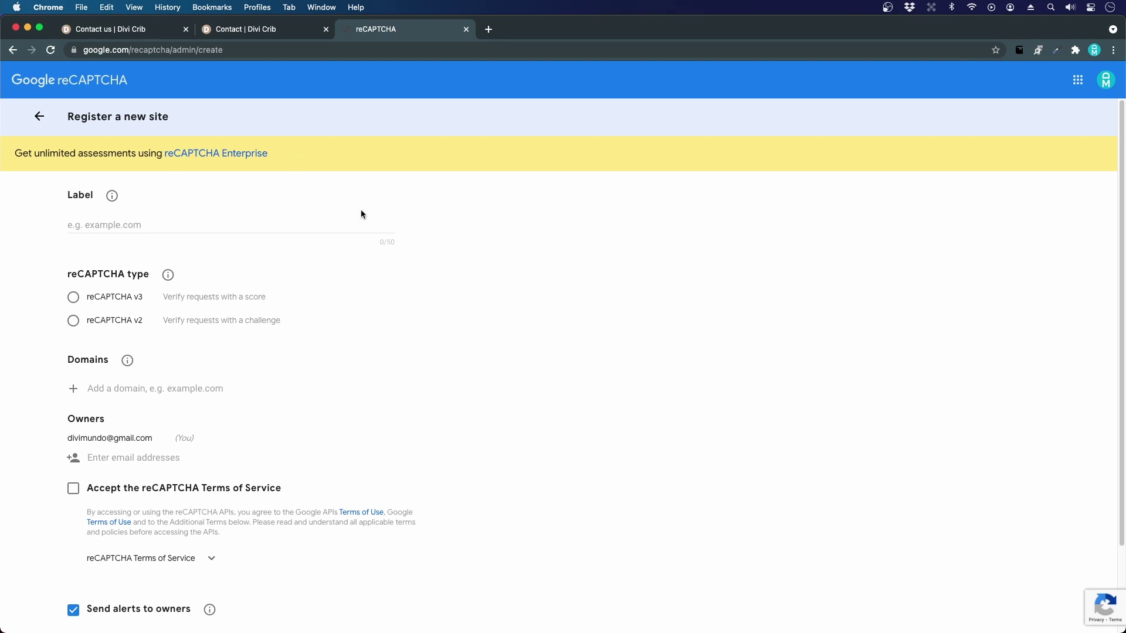
left_click(88, 223)
type("Divicrb.com")
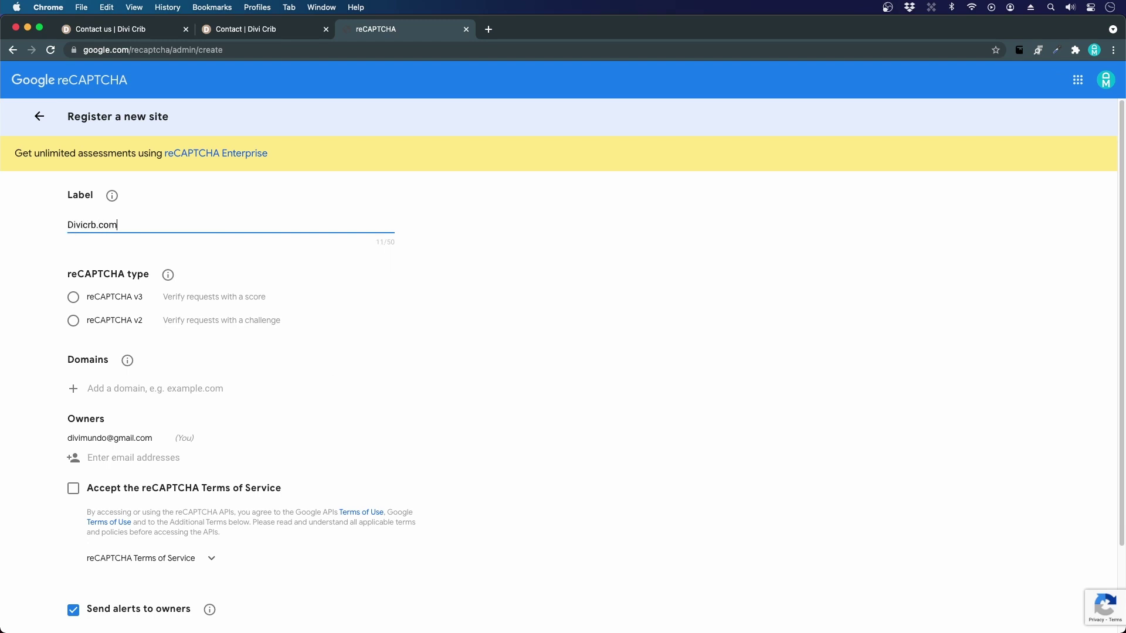
key("BackSpace")
key("BackSpace")
key("BackSpace")
key("BackSpace")
type("ib.com")
left_click(3, 403)
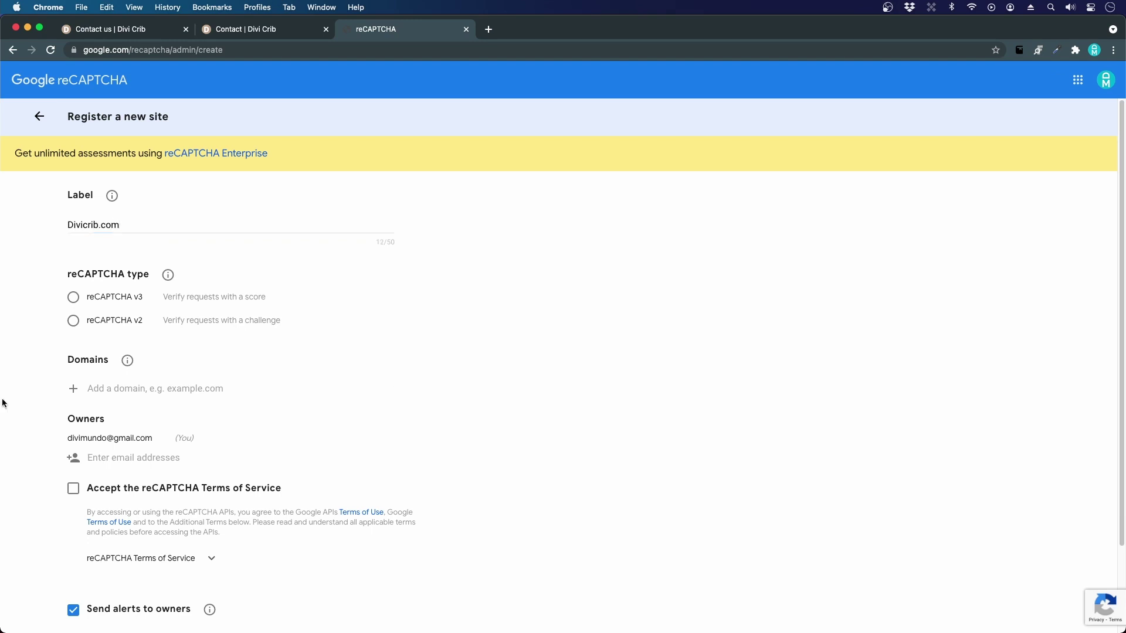
Step: Choose reCAPTCHA v3 as the type and add divicrib.com as an allowed domain
left_click(77, 296)
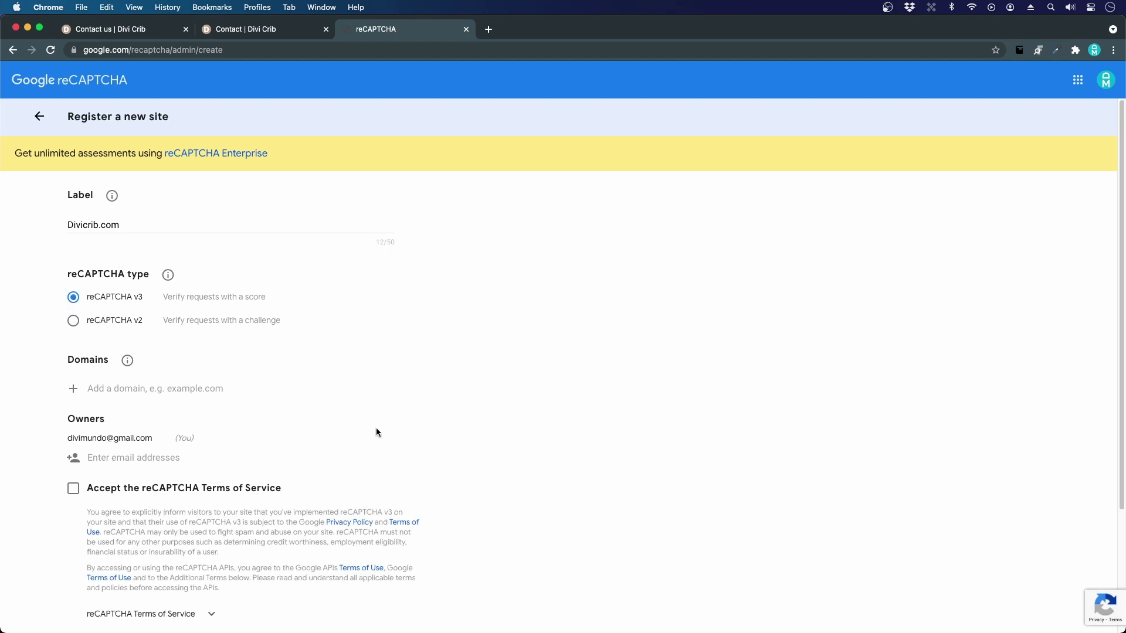
scroll(378, 432, "down", 1)
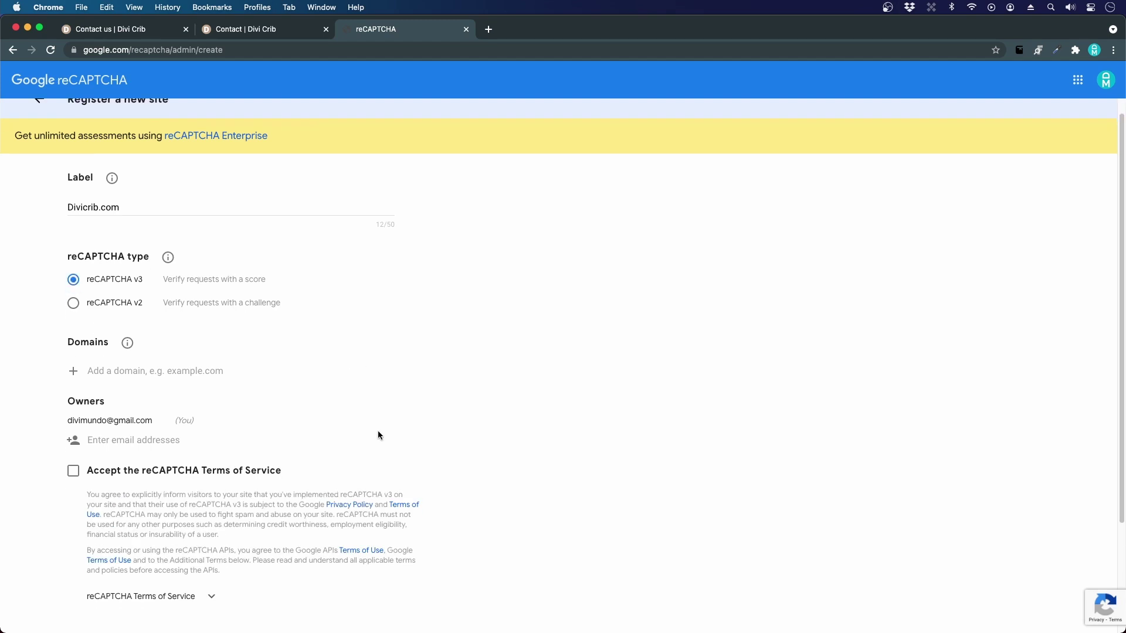
scroll(377, 433, "down", 2)
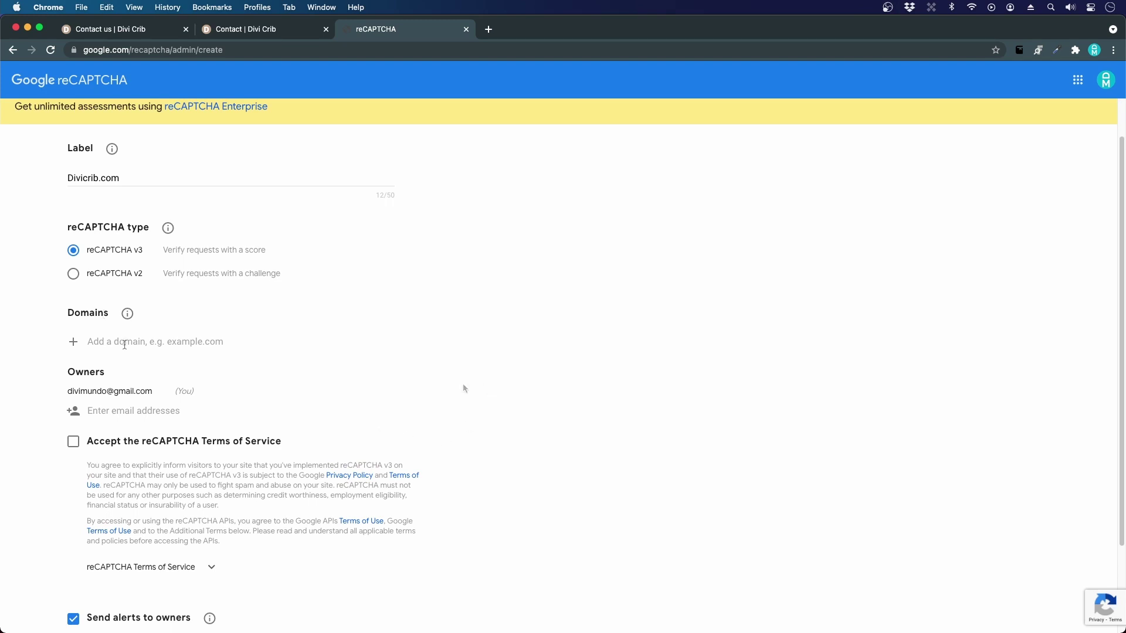
left_click(124, 342)
type("divicrib")
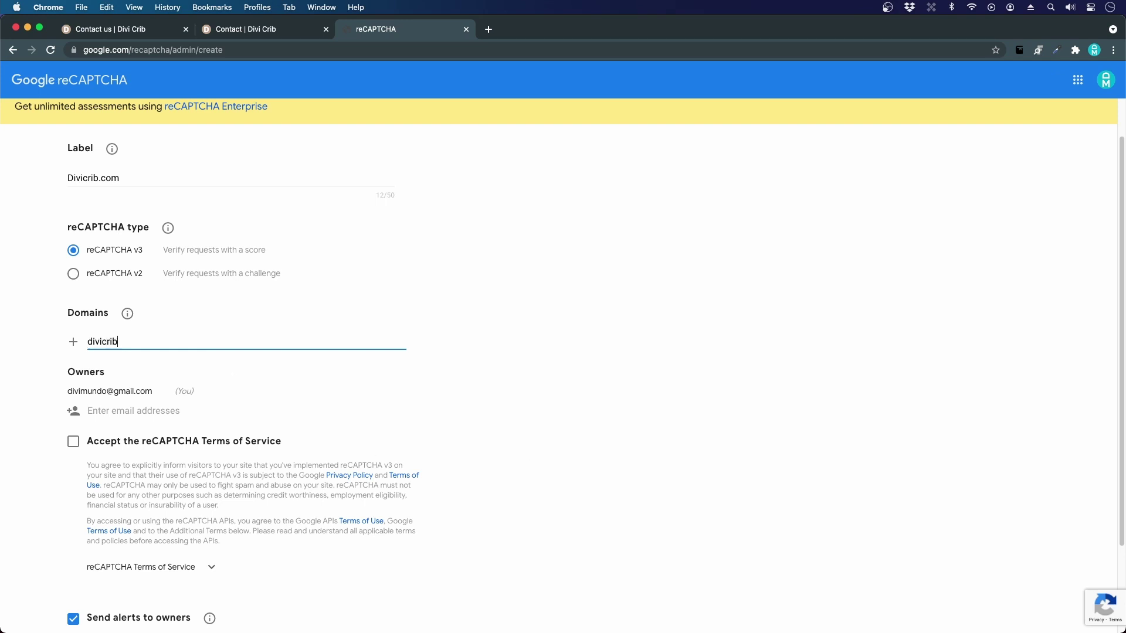
type(".com")
left_click(73, 343)
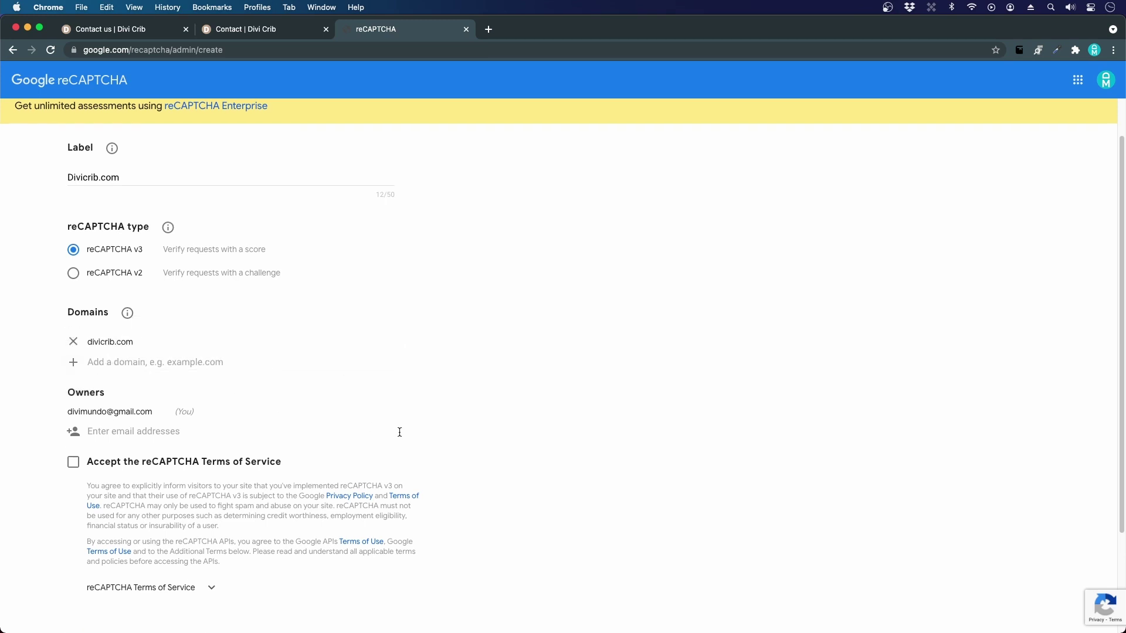
Step: Accept the reCAPTCHA Terms of Service and submit the site registration
scroll(399, 431, "down", 2)
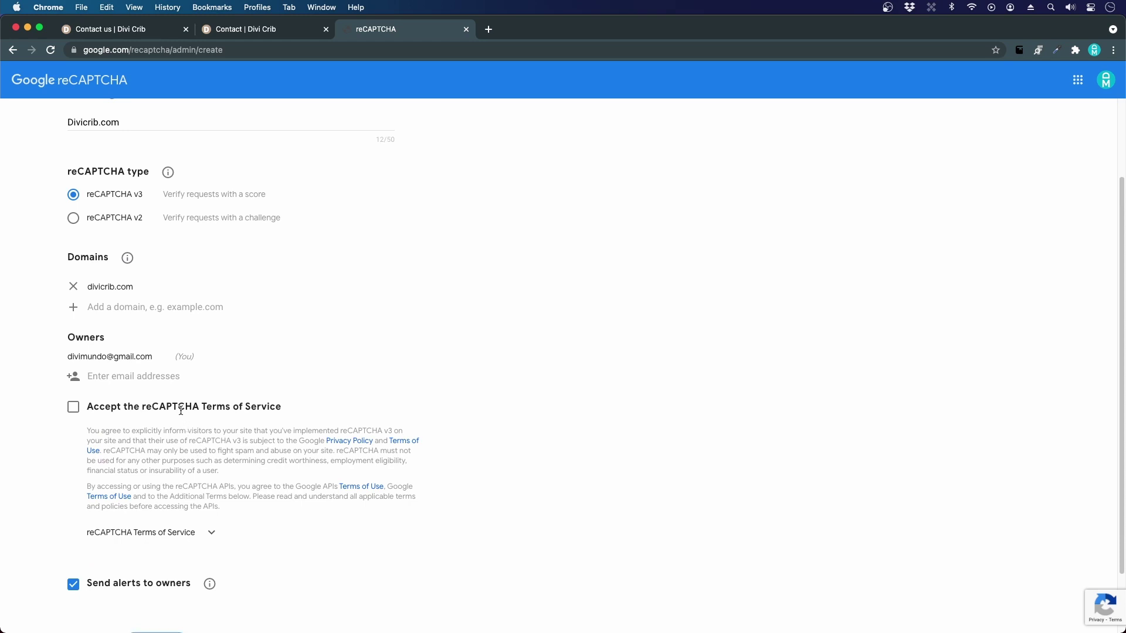
left_click(75, 410)
scroll(35, 499, "down", 3)
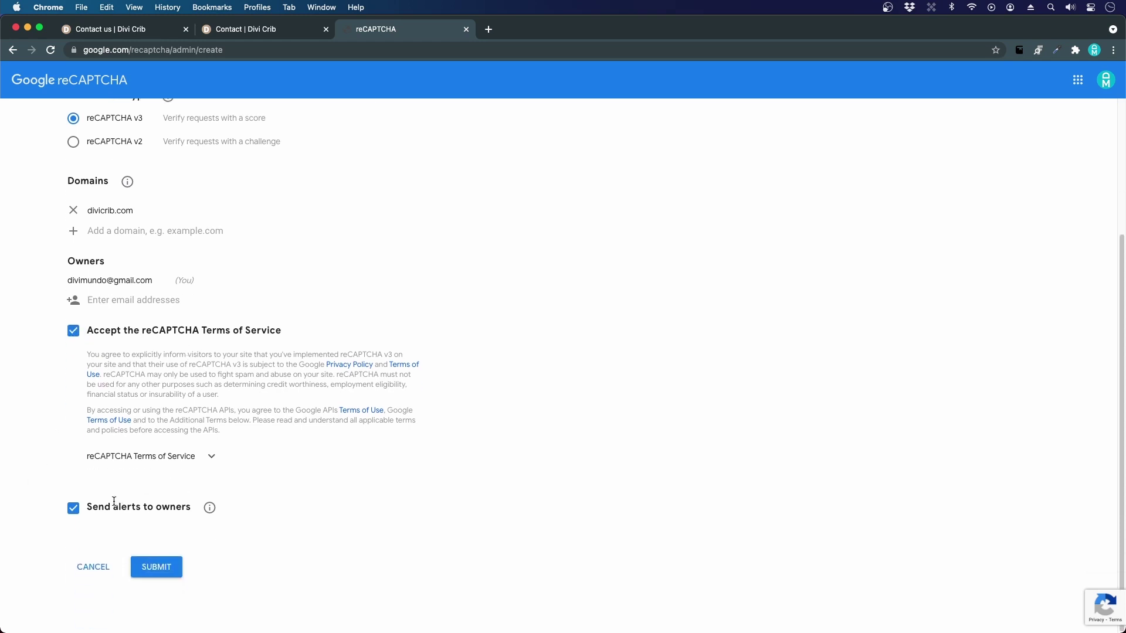
left_click(145, 570)
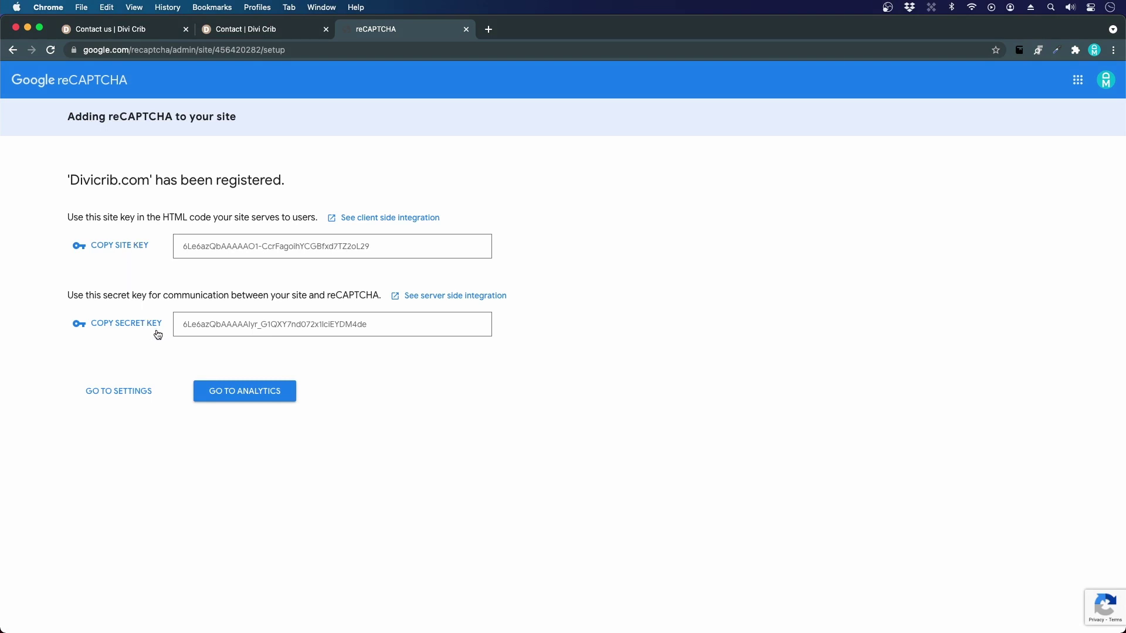
Step: Copy the new site key into Divi's Site Key field
left_click(139, 251)
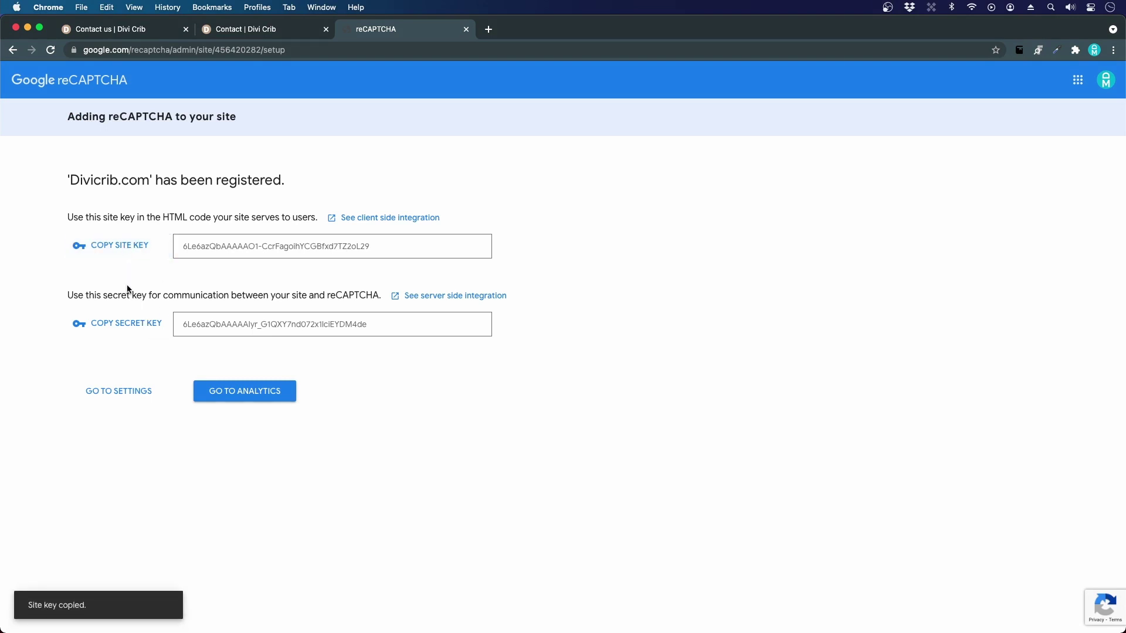
left_click(138, 29)
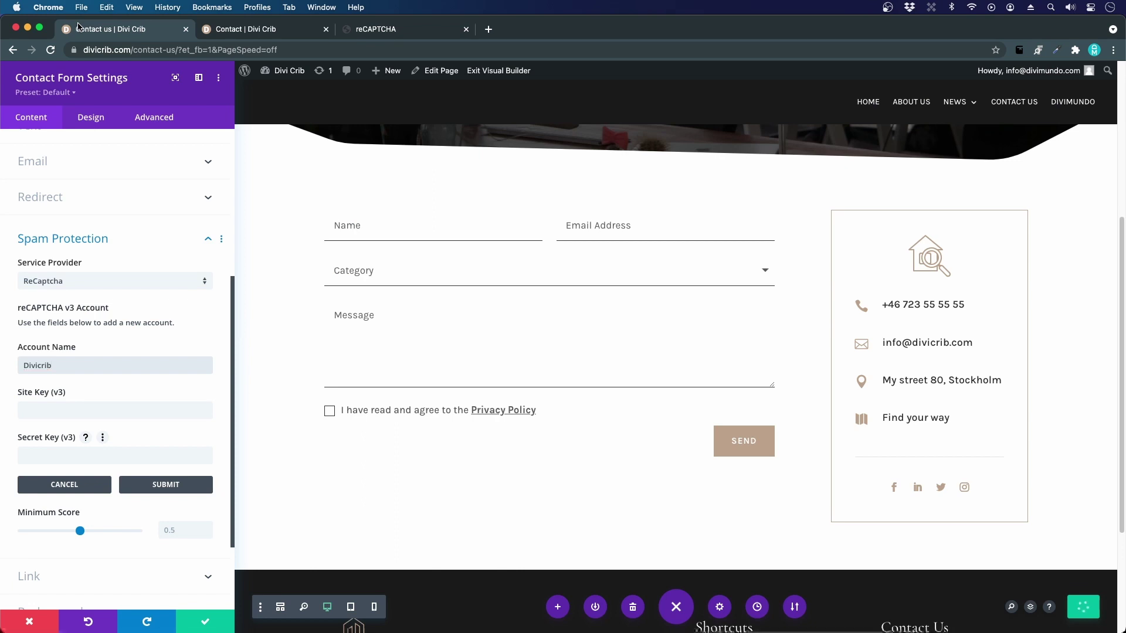
left_click(141, 414)
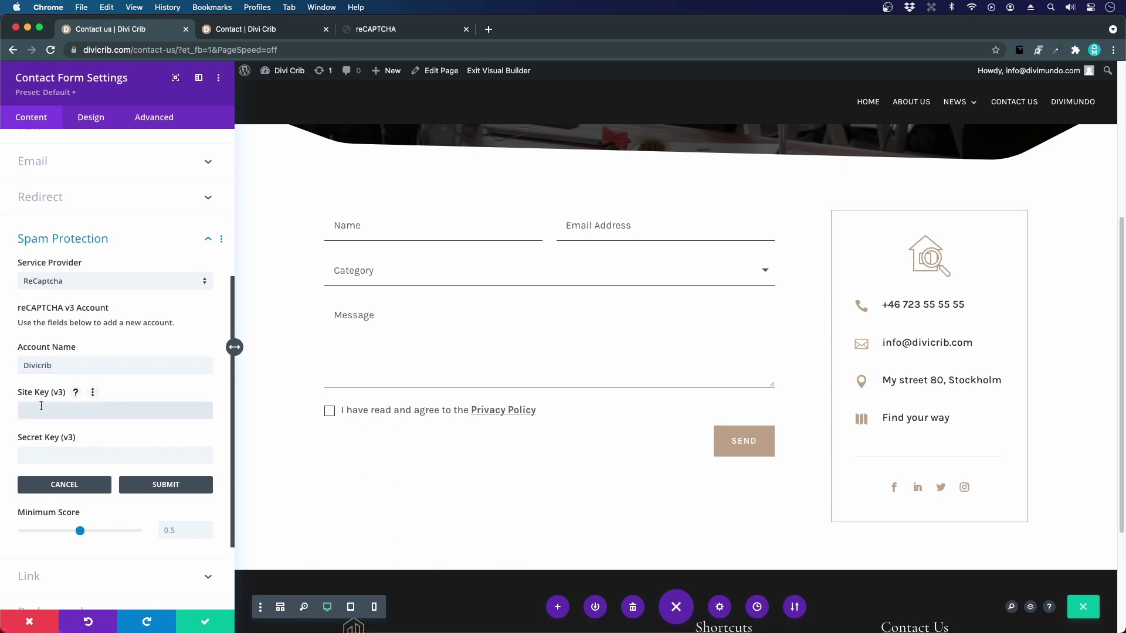
key("super+v")
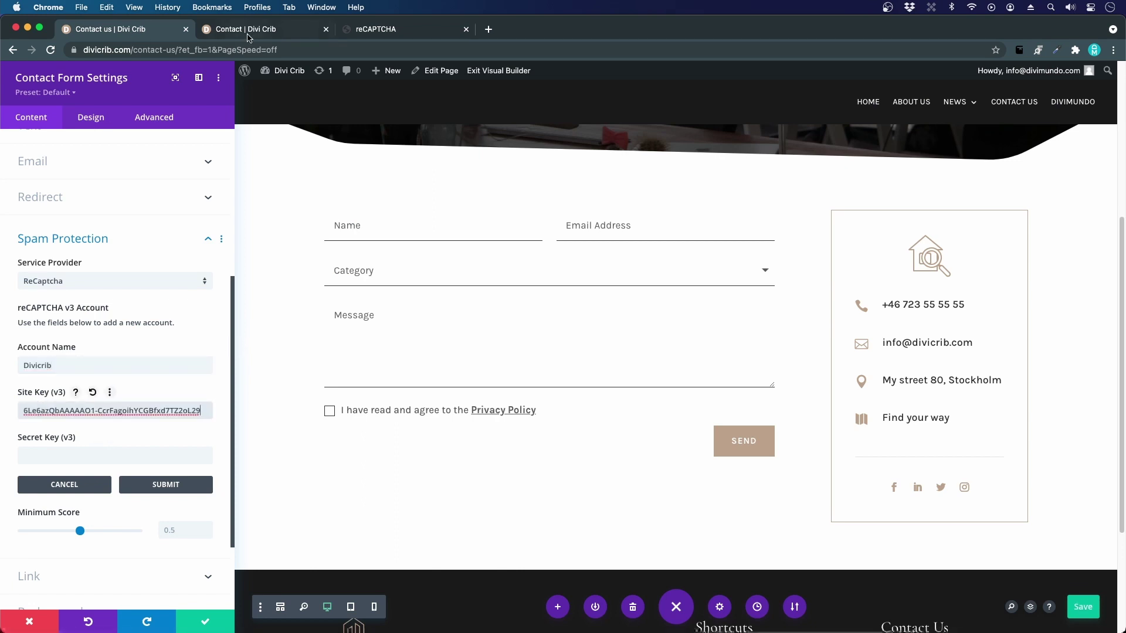
left_click(422, 30)
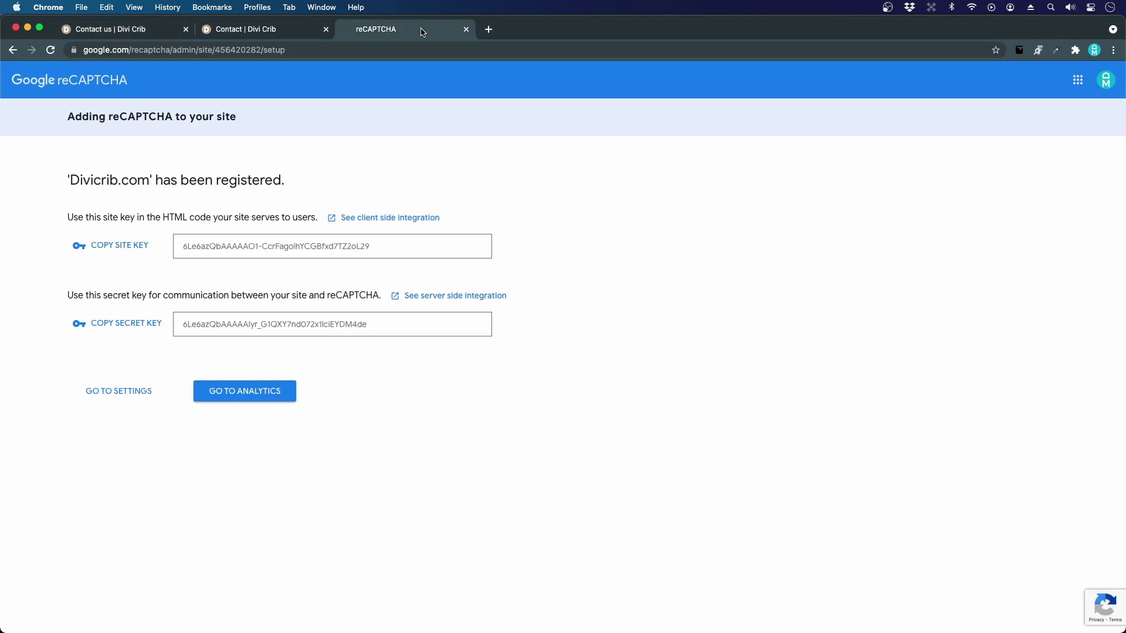
Step: Paste the secret key into Secret Key (v3) and submit the Divicrib account
left_click(148, 327)
left_click(140, 31)
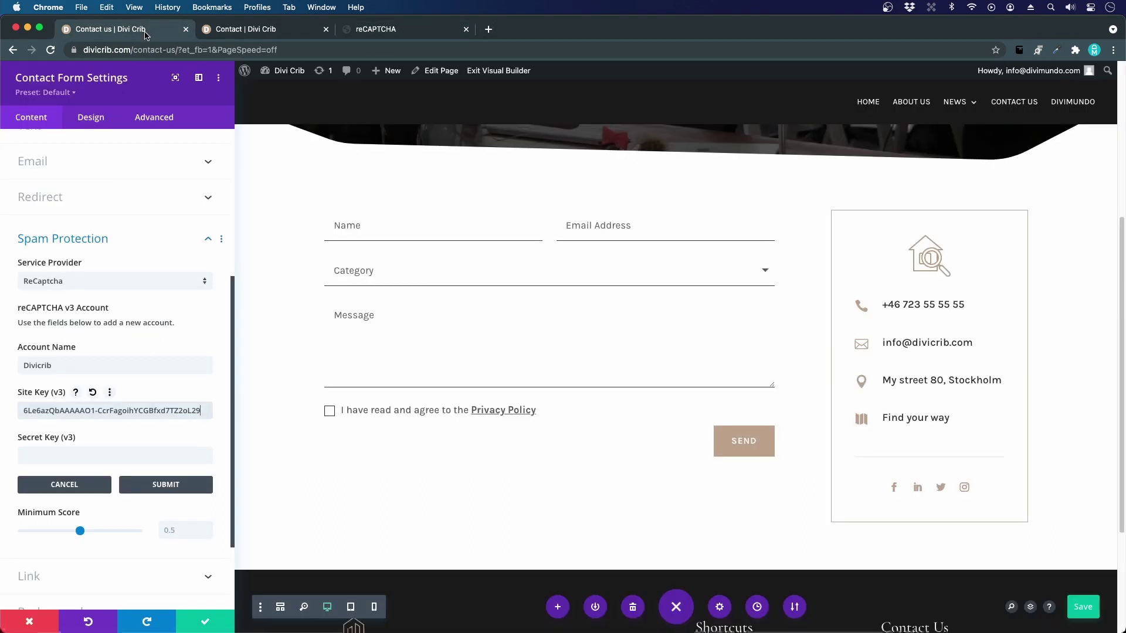
left_click(103, 448)
key("super+v")
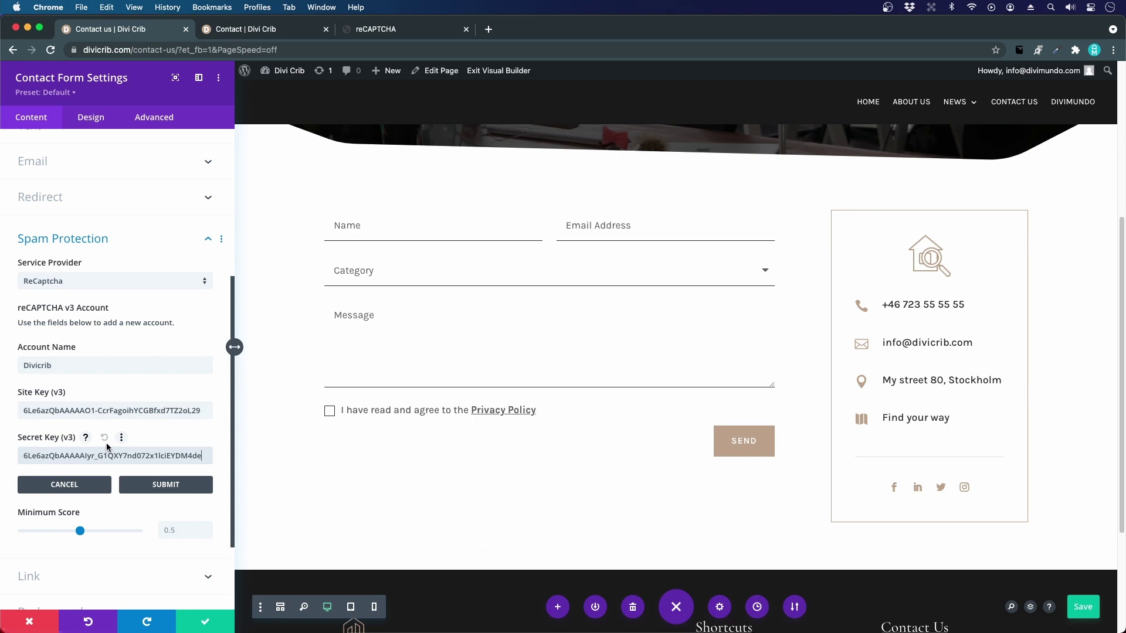
left_click(186, 490)
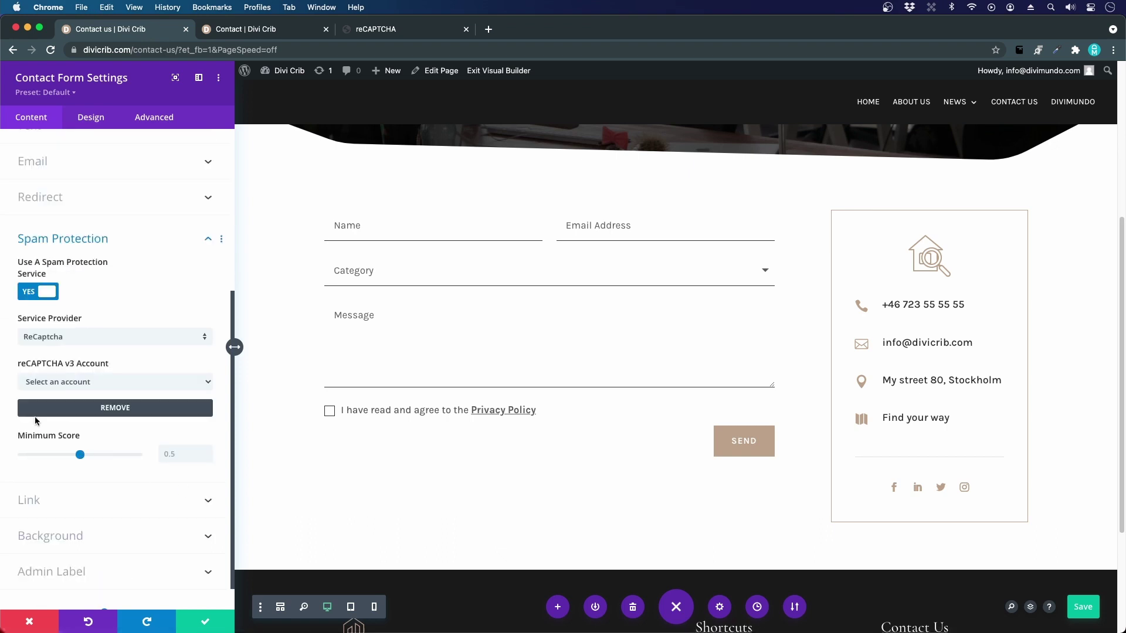
Step: Select Divicrib as the form's reCAPTCHA v3 Account
left_click(59, 384)
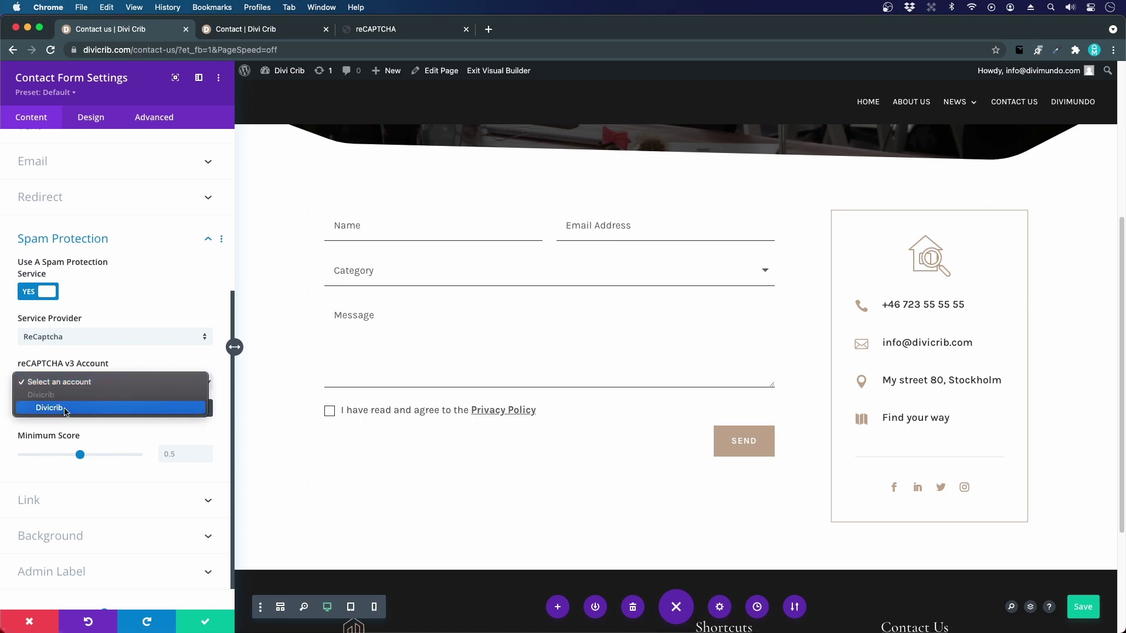
left_click(61, 408)
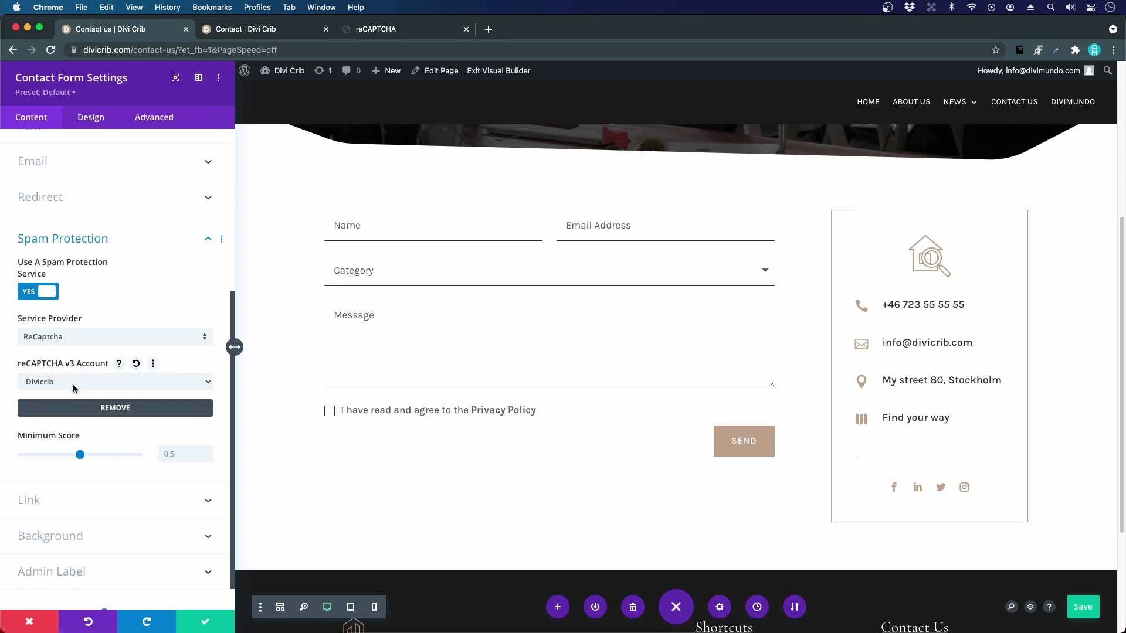
scroll(171, 457, "down", 1)
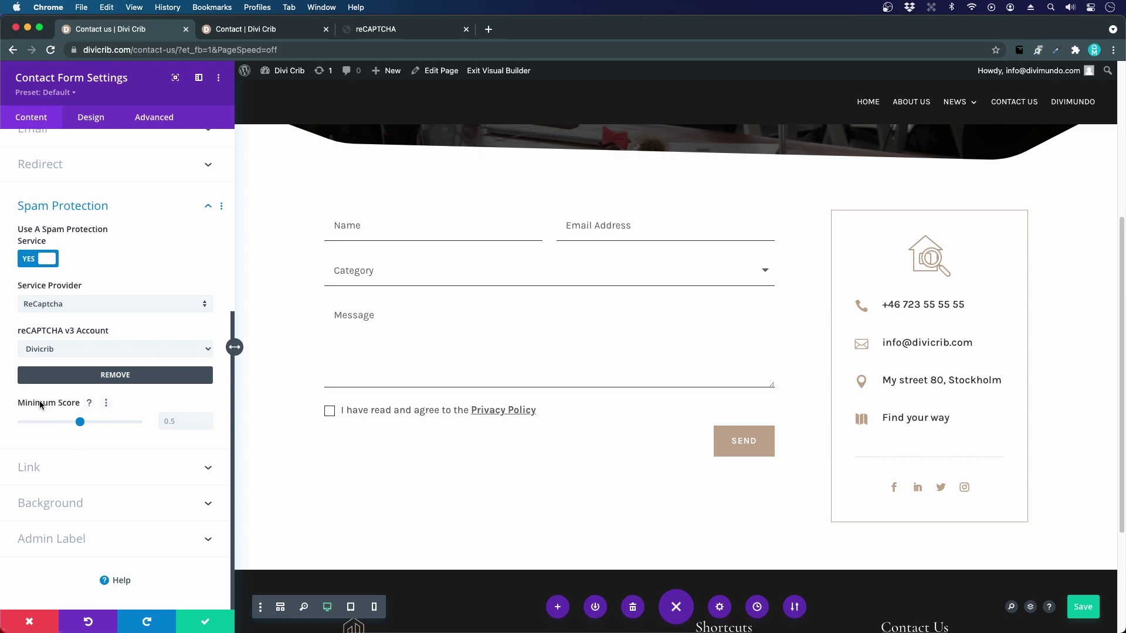
Step: Check the Minimum Score explanation and drag the slider to set the score to 0.8
left_click(90, 403)
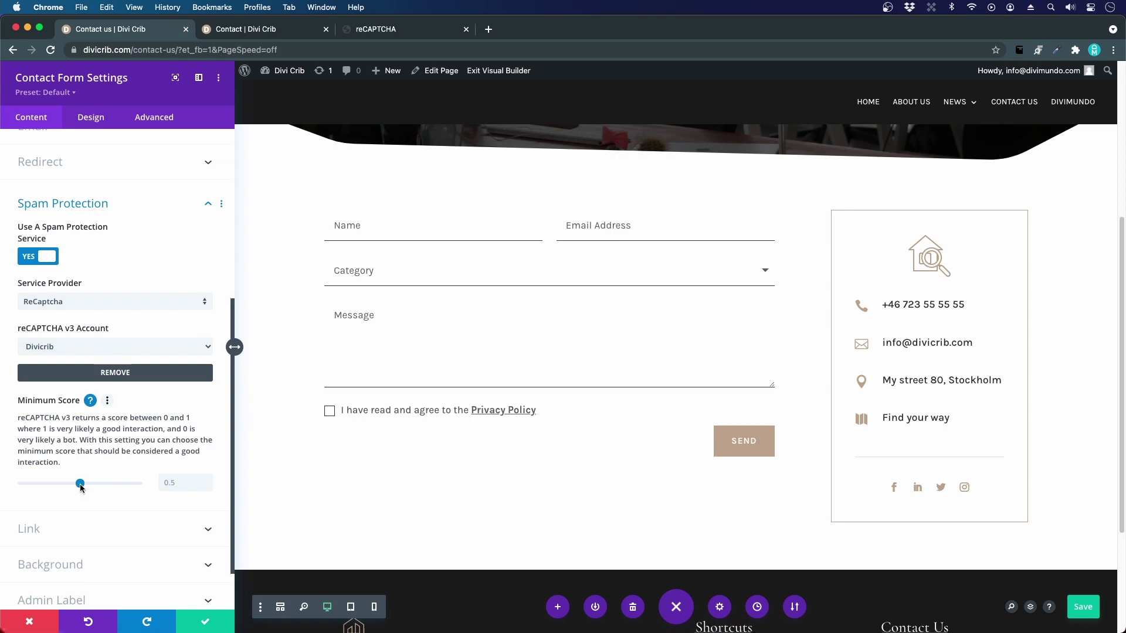
mouse_move(79, 483)
left_mouse_down()
mouse_move(46, 485)
mouse_move(69, 487)
left_mouse_up()
left_click_drag(91, 484, 33, 486)
left_click_drag(33, 487, 140, 493)
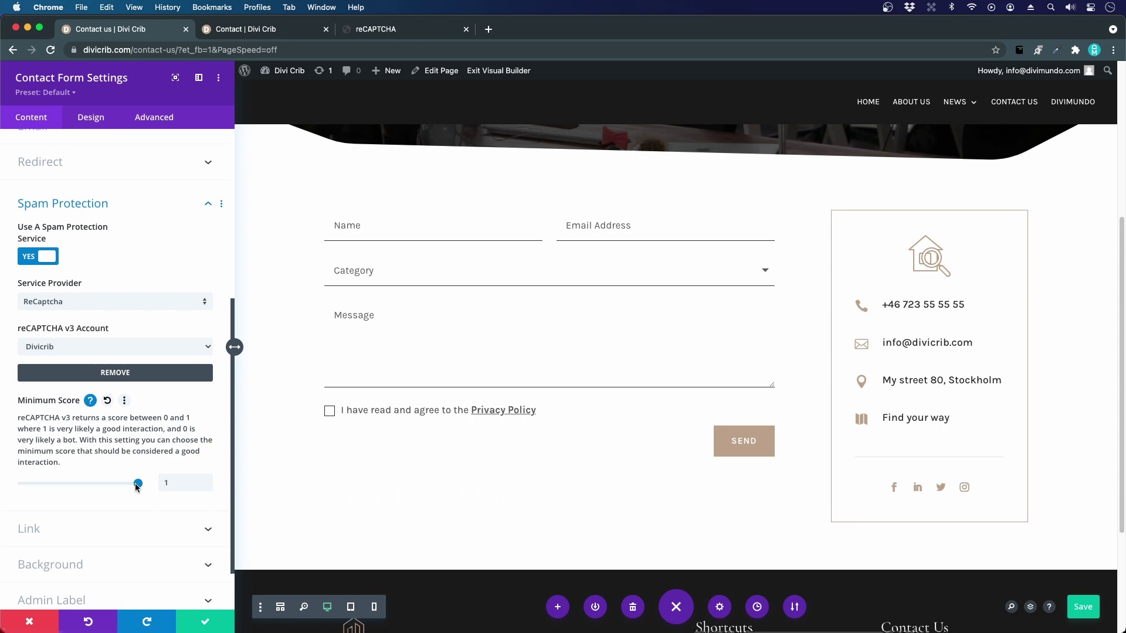
left_click_drag(137, 483, 113, 487)
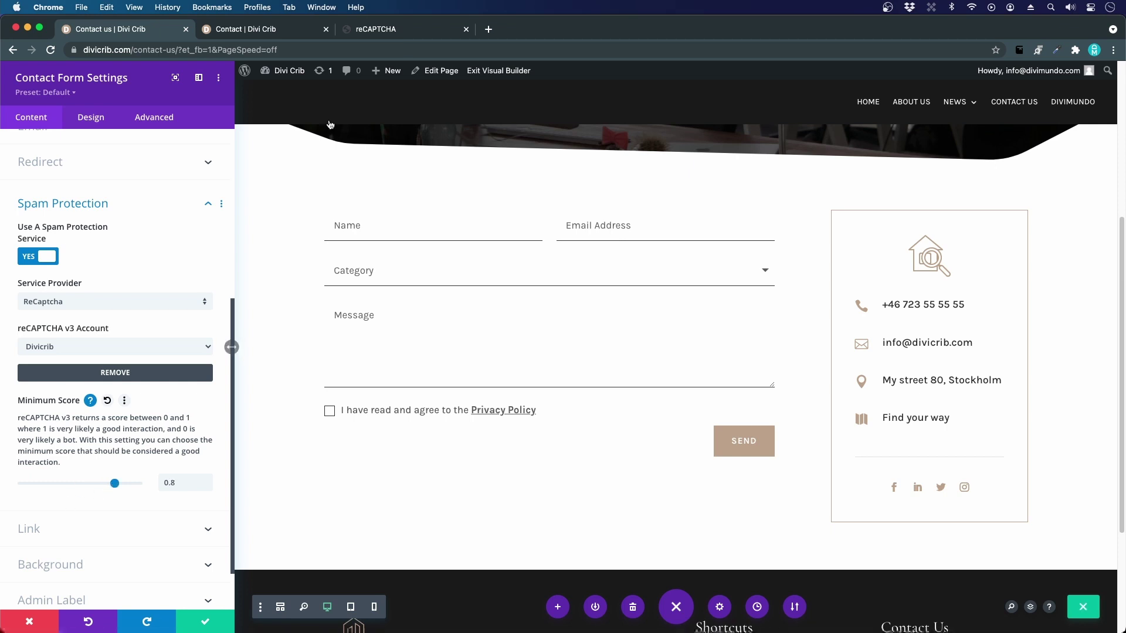
left_click(380, 29)
Step: View the Divicrib.com analytics page, then return to the Divi contact form settings
left_click(249, 391)
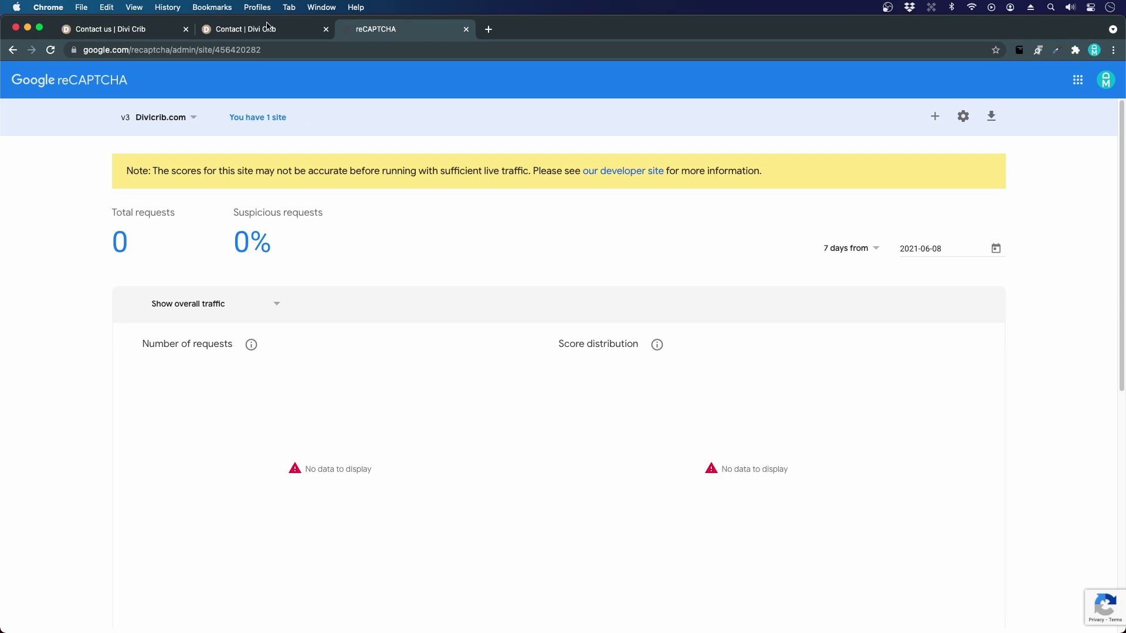
left_click(139, 30)
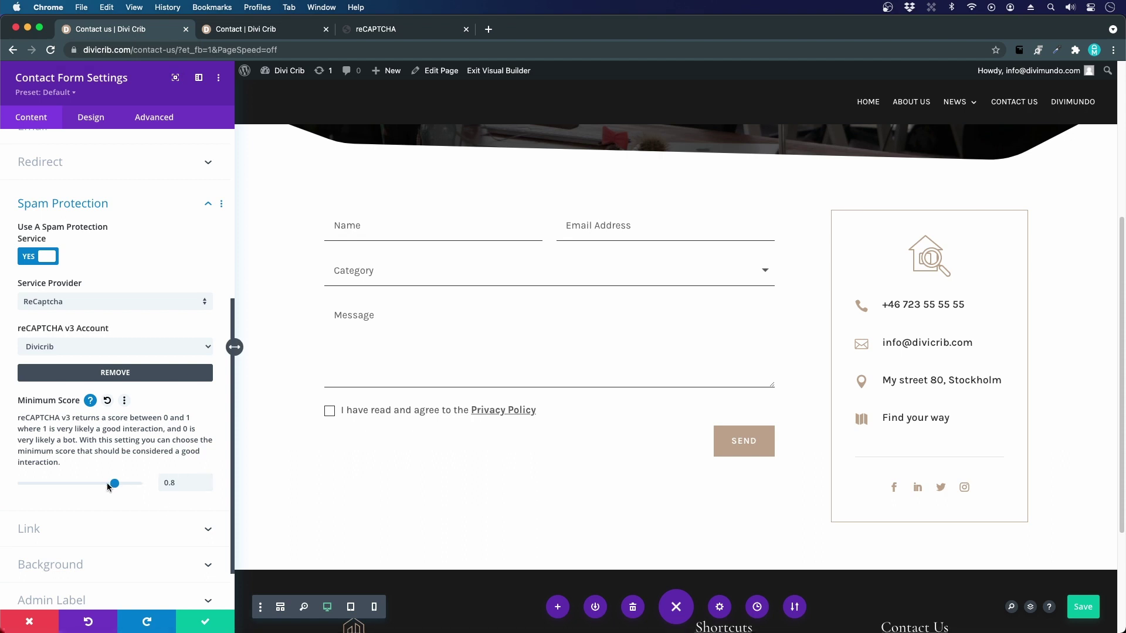
Step: Adjust the Minimum Score with the slider and value arrows until it reads 0.7
left_click_drag(110, 484, 104, 486)
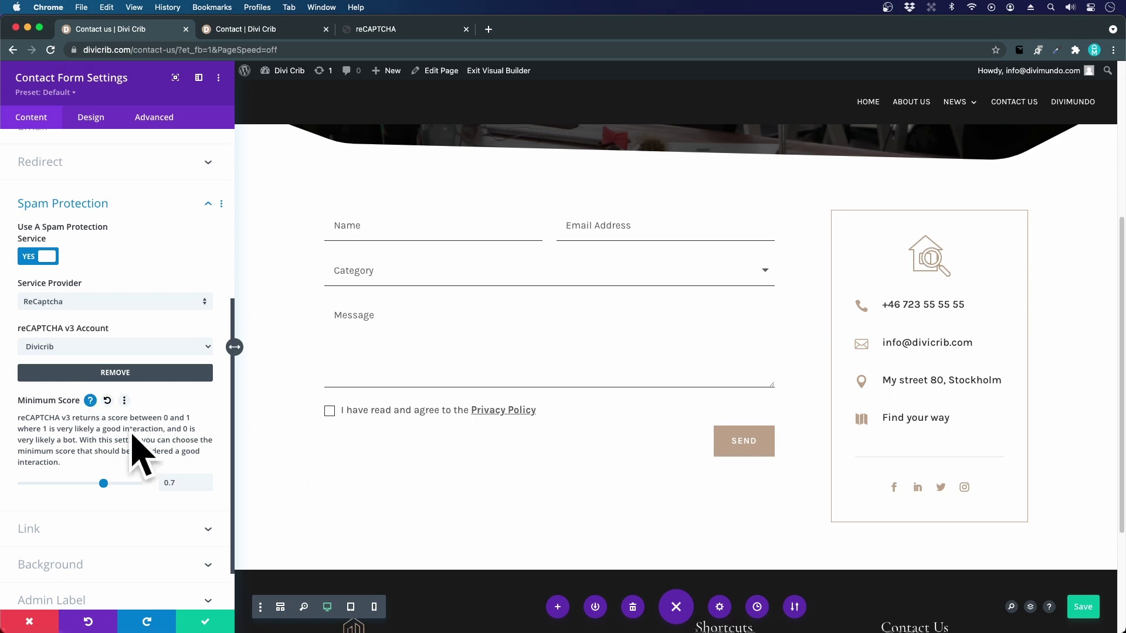
left_click(207, 479)
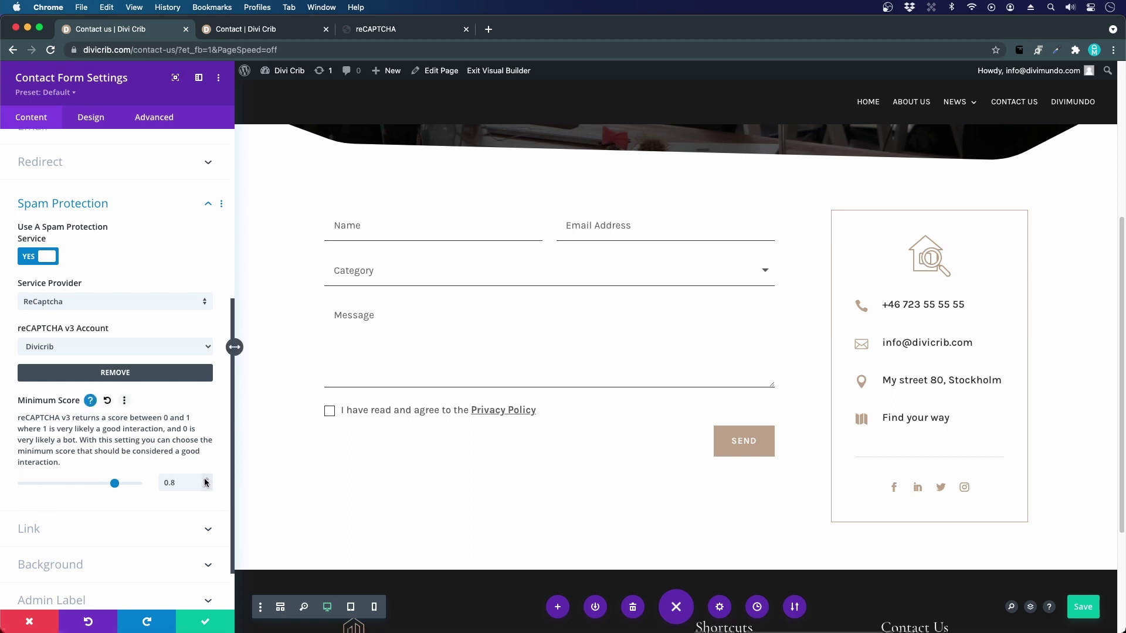
left_click(208, 487)
mouse_move(104, 483)
left_mouse_down()
mouse_move(186, 490)
mouse_move(108, 490)
left_mouse_up()
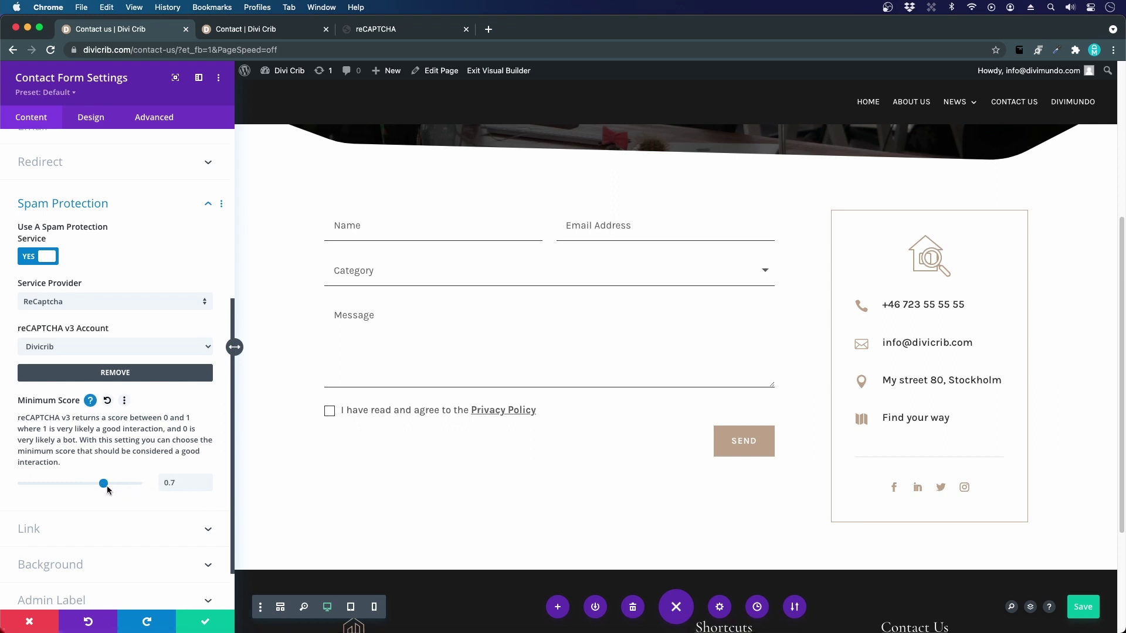
Step: Confirm the form settings, save the page, and exit the Visual Builder to view the live Contact Us page
left_click(206, 625)
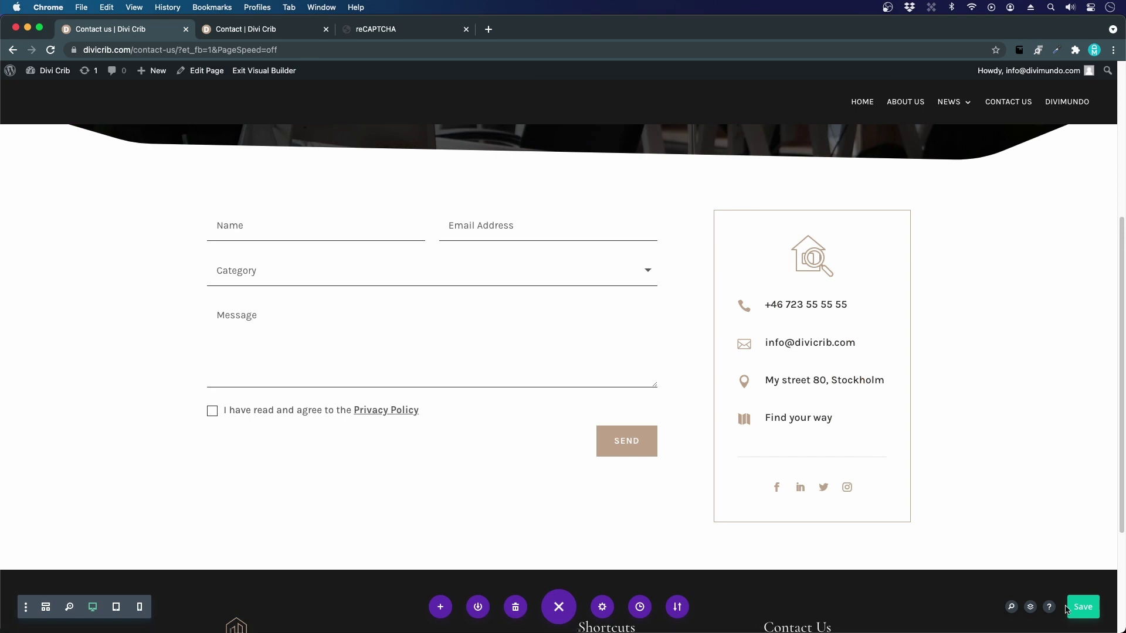
left_click(1084, 610)
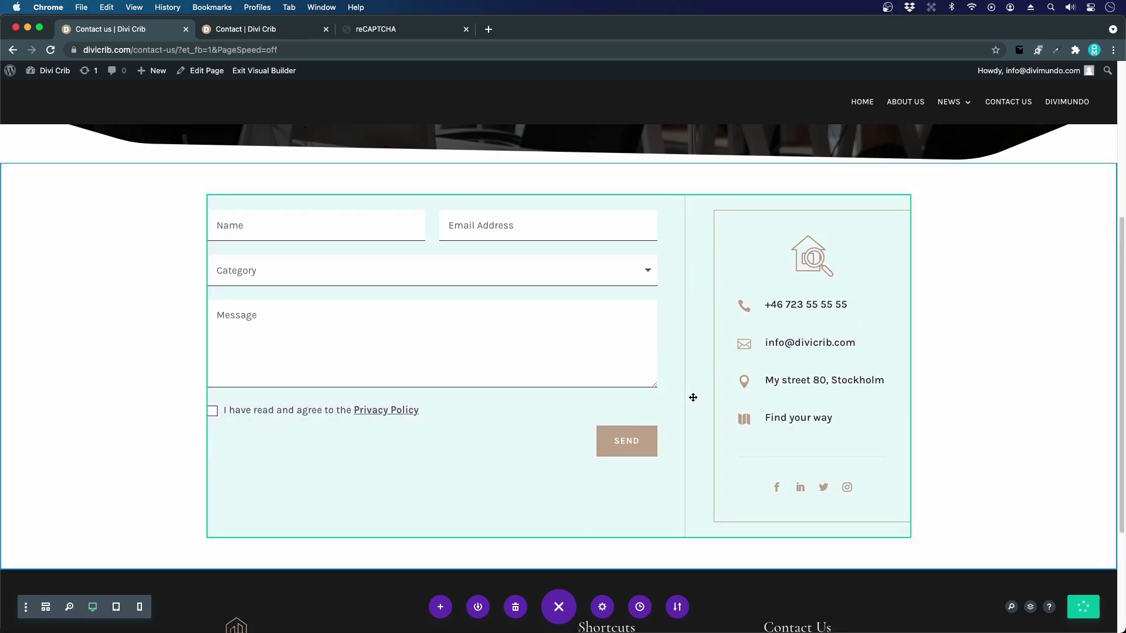
left_click(266, 71)
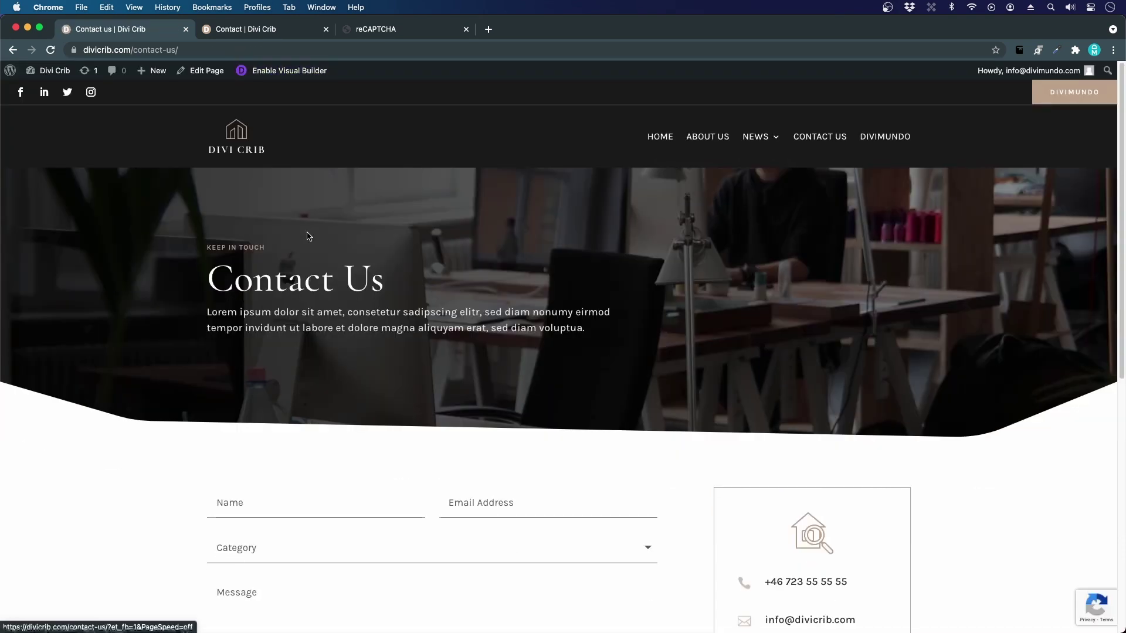
scroll(308, 236, "down", 5)
mouse_move(1109, 608)
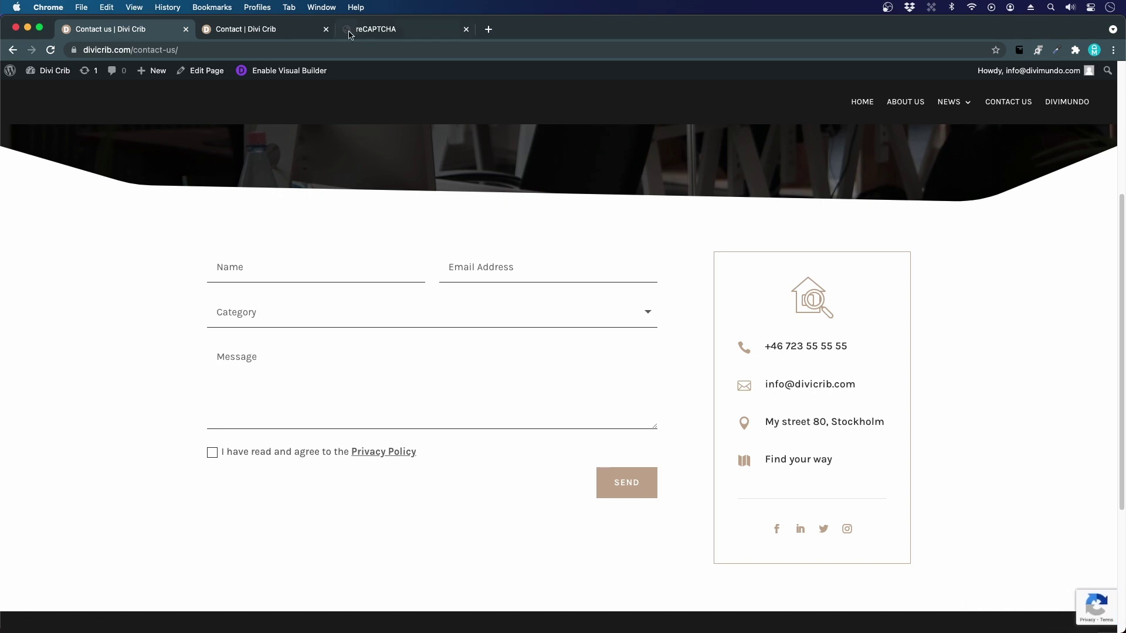
left_click(369, 30)
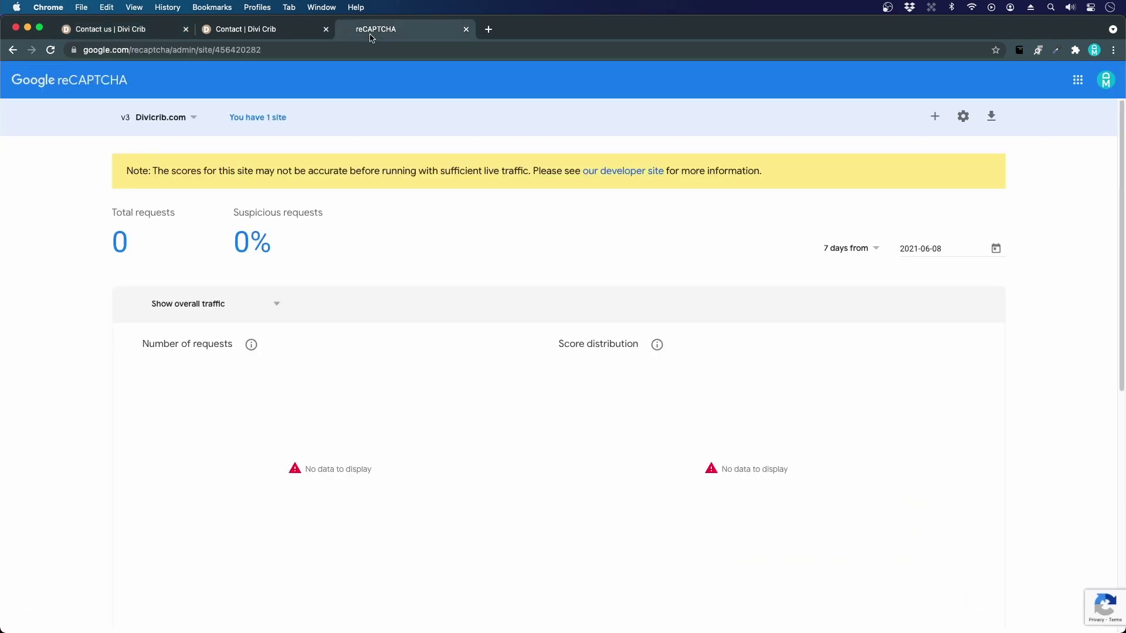
left_click(13, 50)
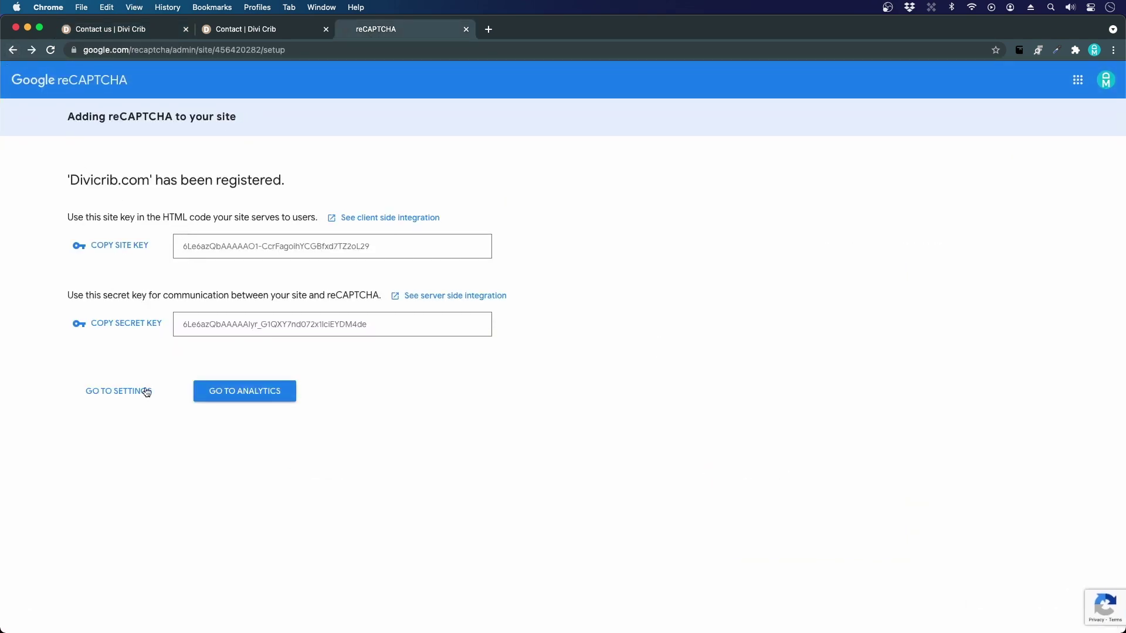
left_click(12, 51)
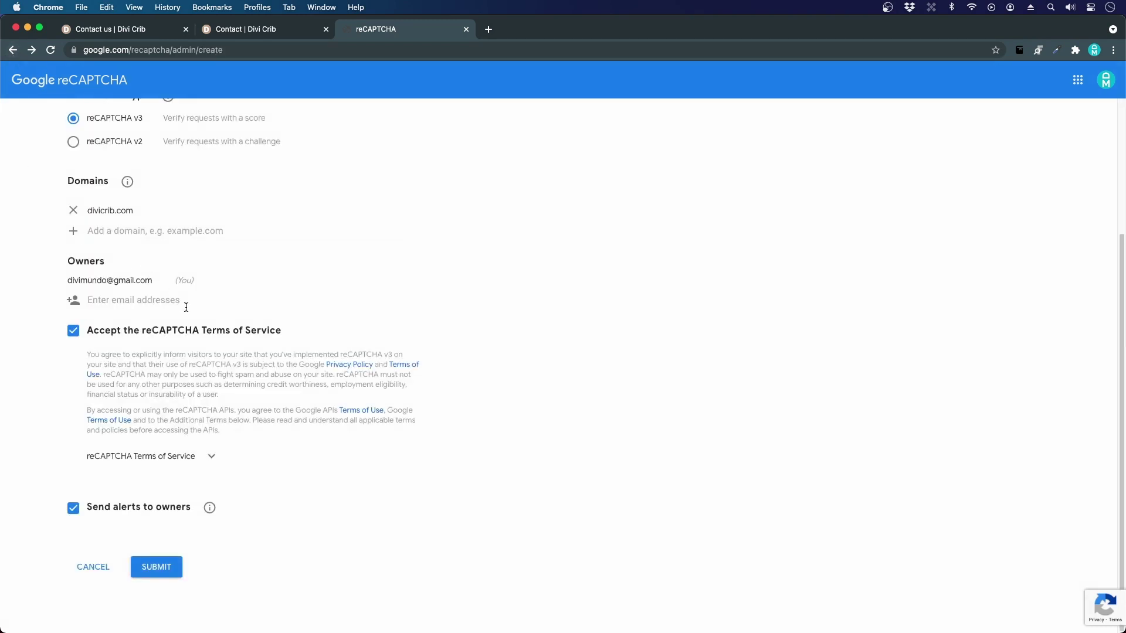
scroll(186, 308, "up", 5)
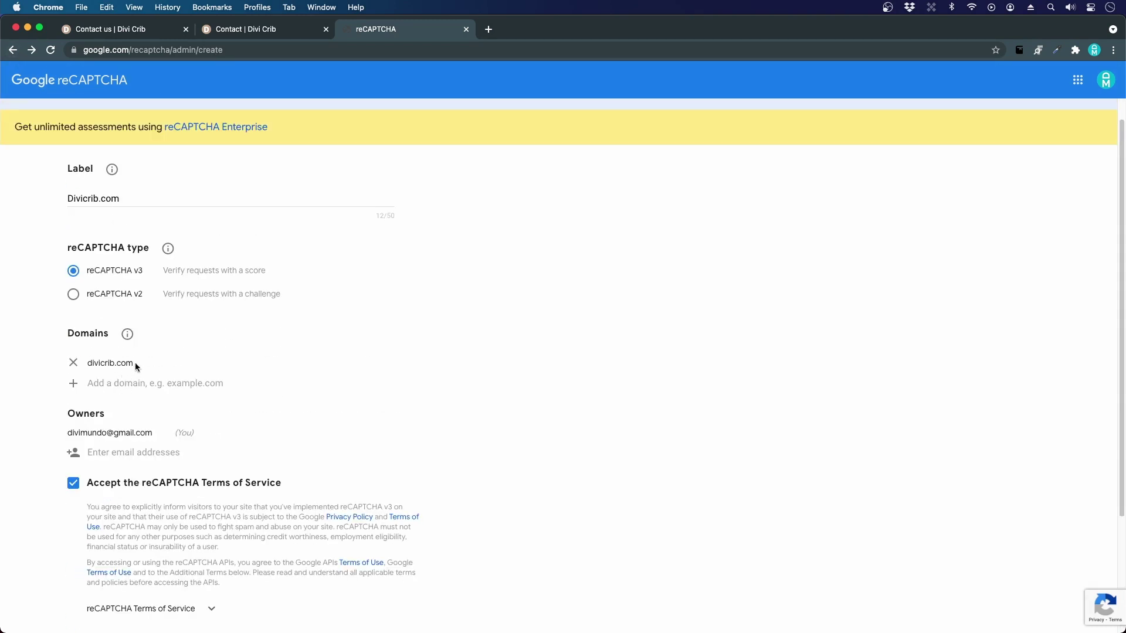
left_click(246, 34)
left_click(117, 29)
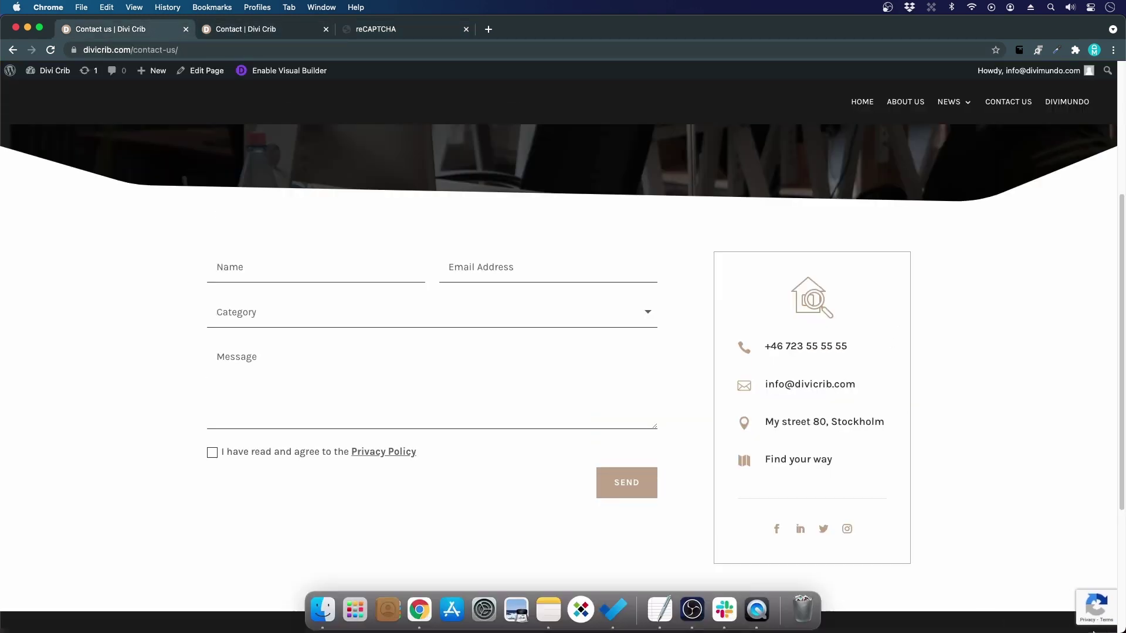
scroll(329, 328, "down", 1)
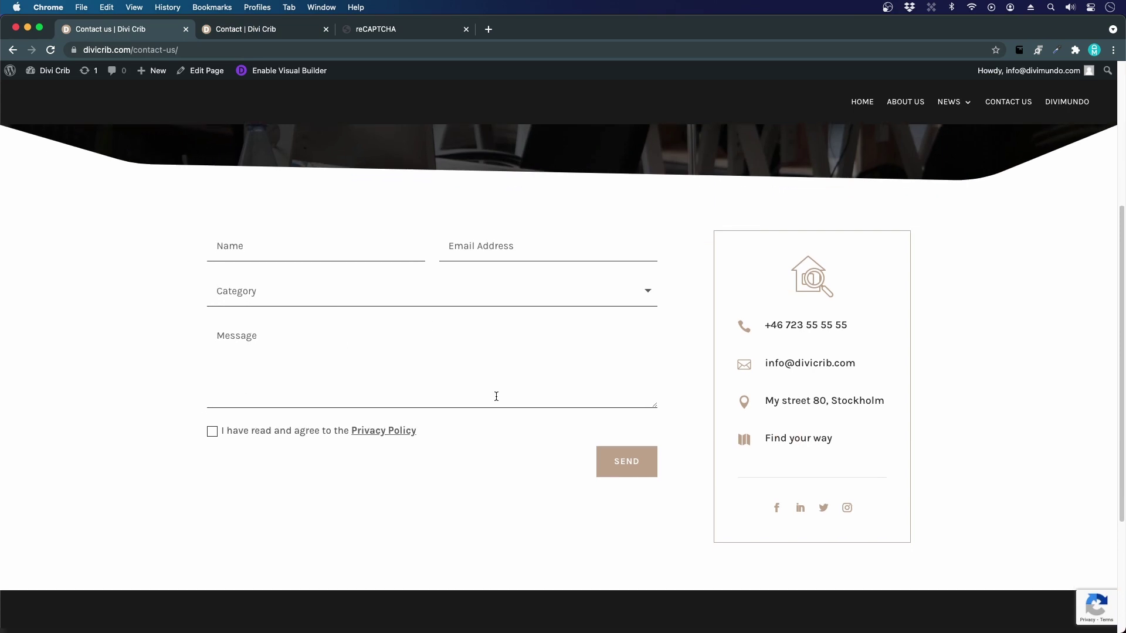
scroll(1004, 406, "down", 1)
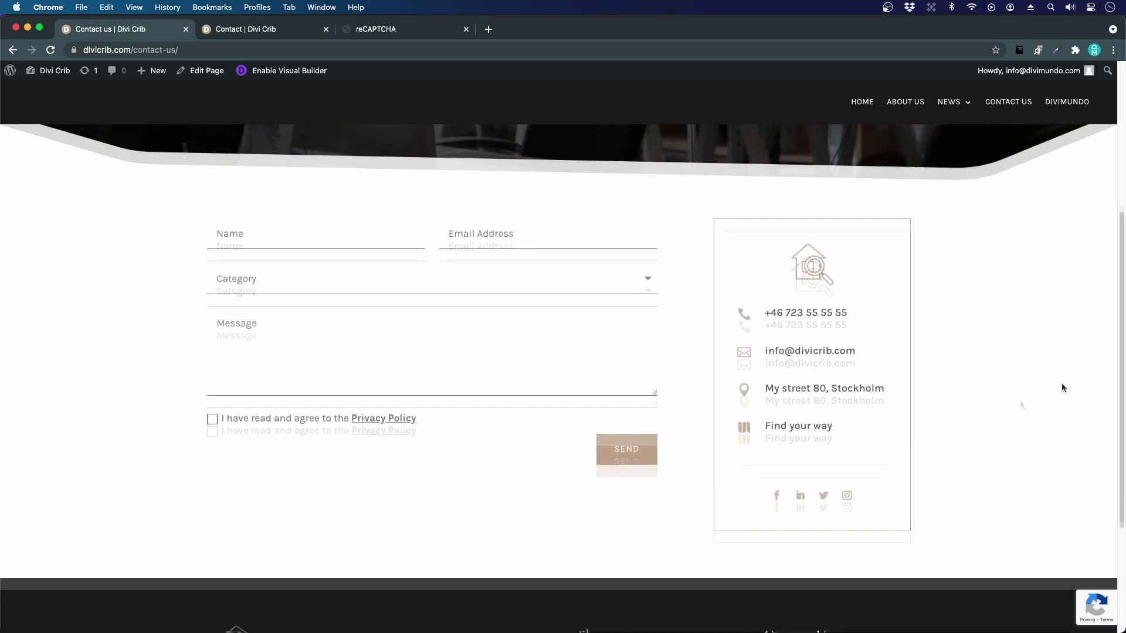